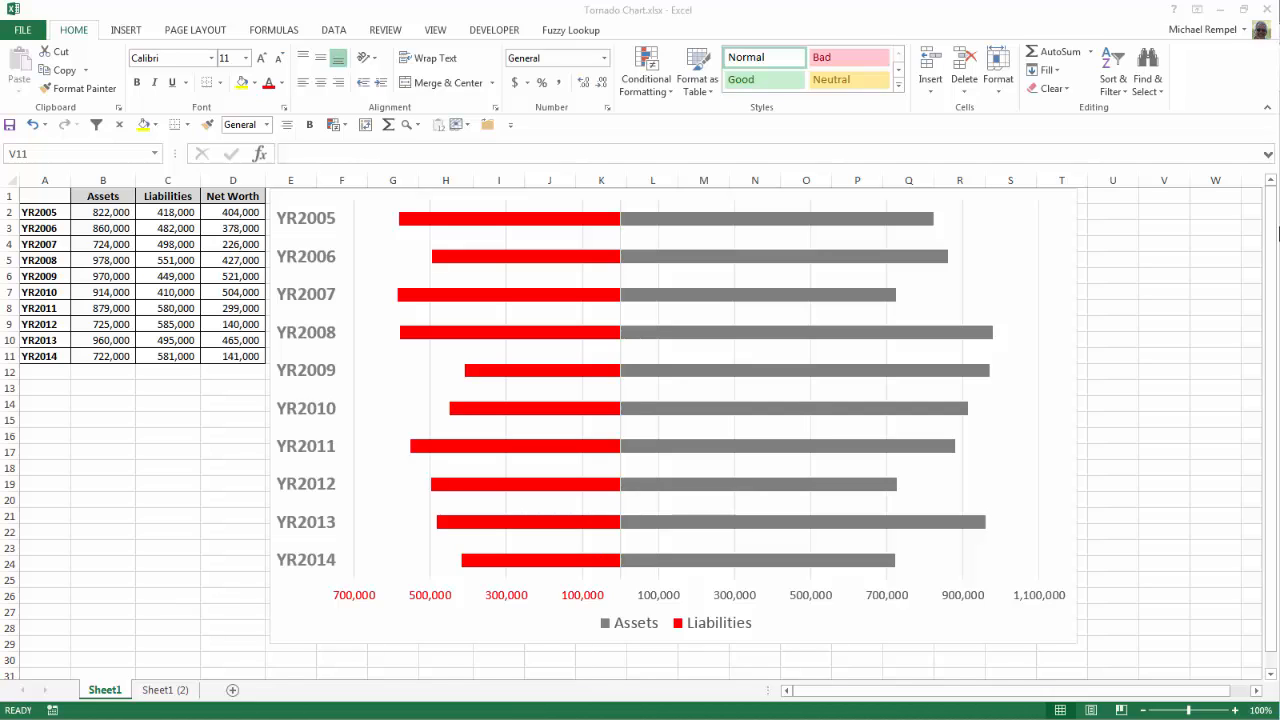
# Step: On the copied sheet, copy the year, Assets and Liabilities columns (A1:C11) into a new block starting at F1
pyautogui.click(180, 691)
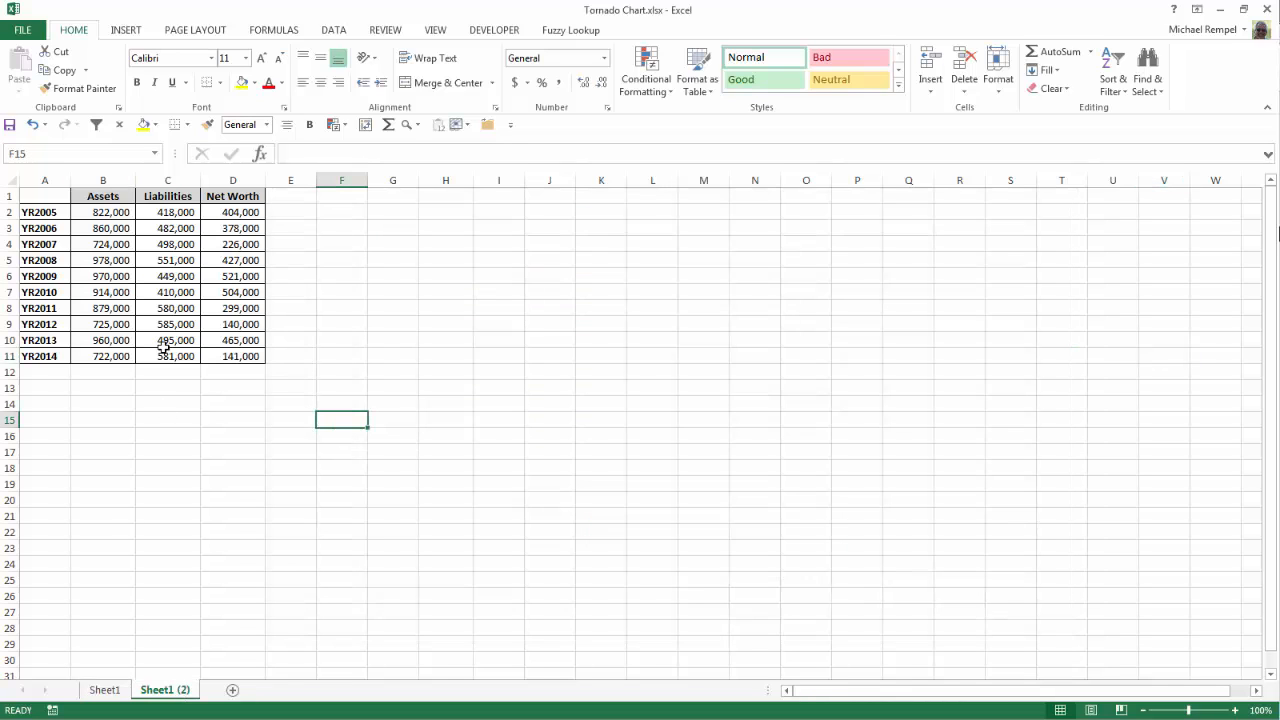
pyautogui.moveTo(43, 199); pyautogui.dragTo(178, 353)
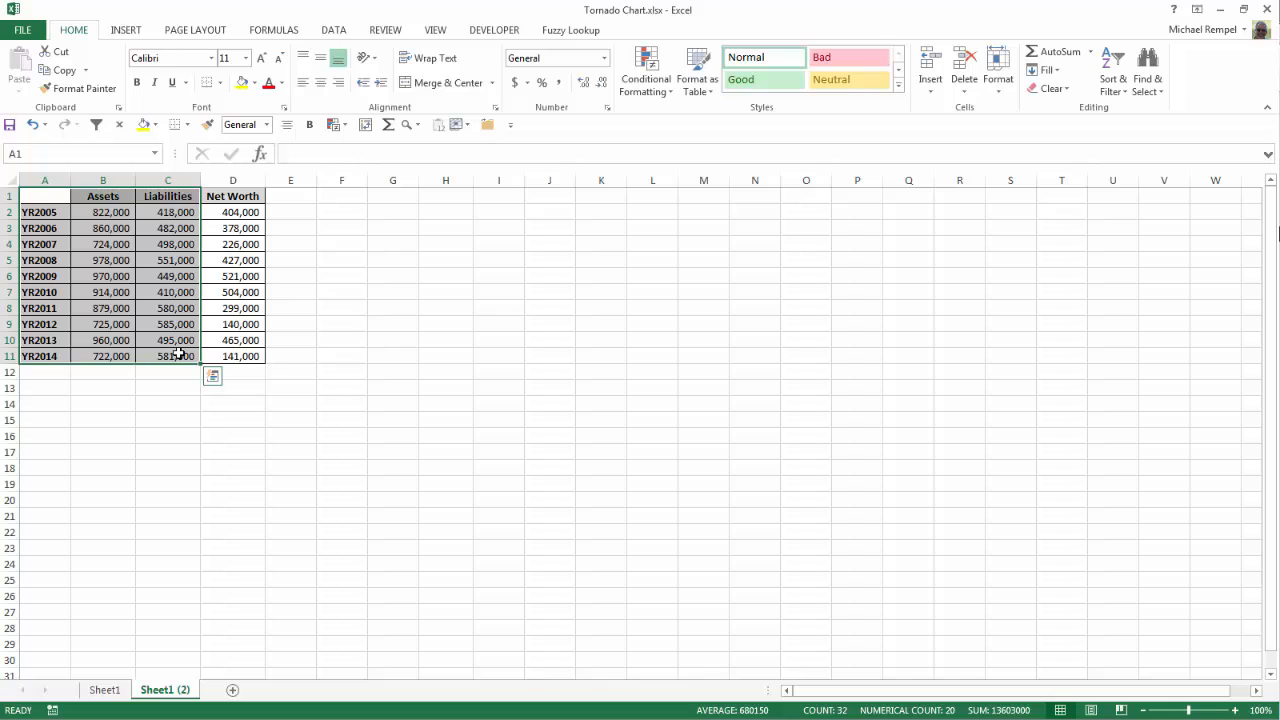
pyautogui.hotkey('ctrl', 'c')
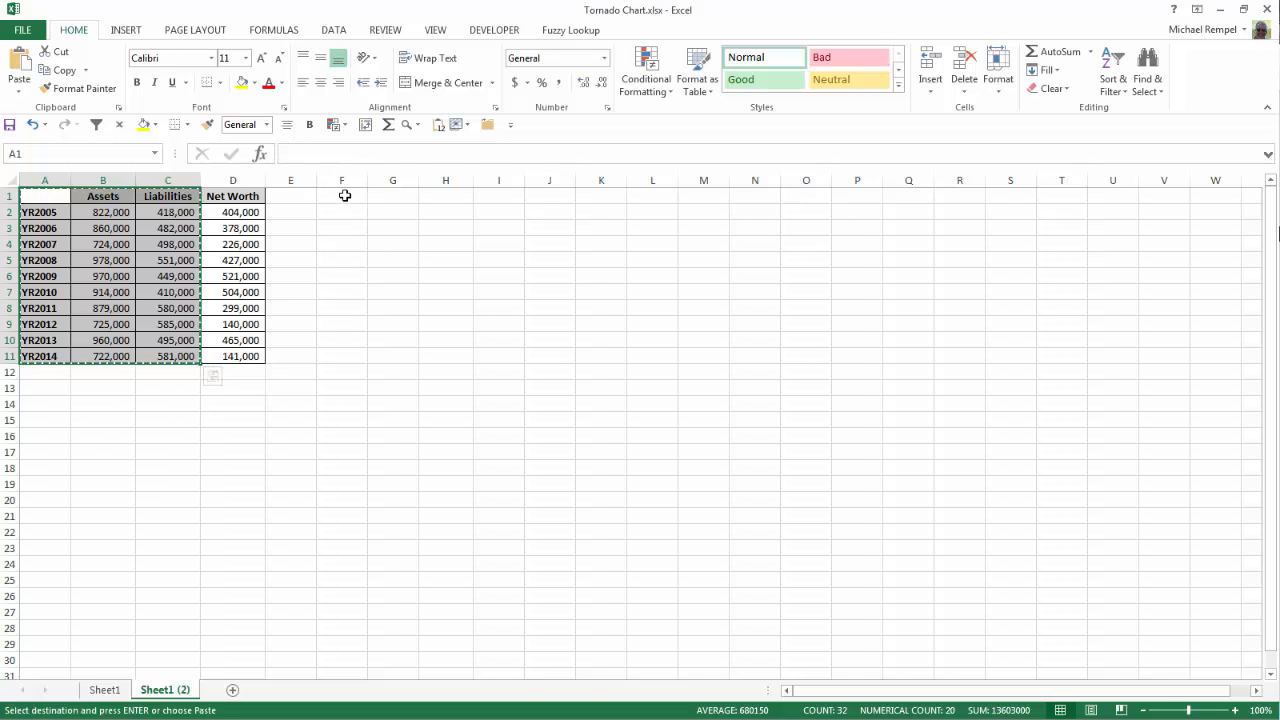
pyautogui.click(344, 196)
pyautogui.hotkey('ctrl', 'v')
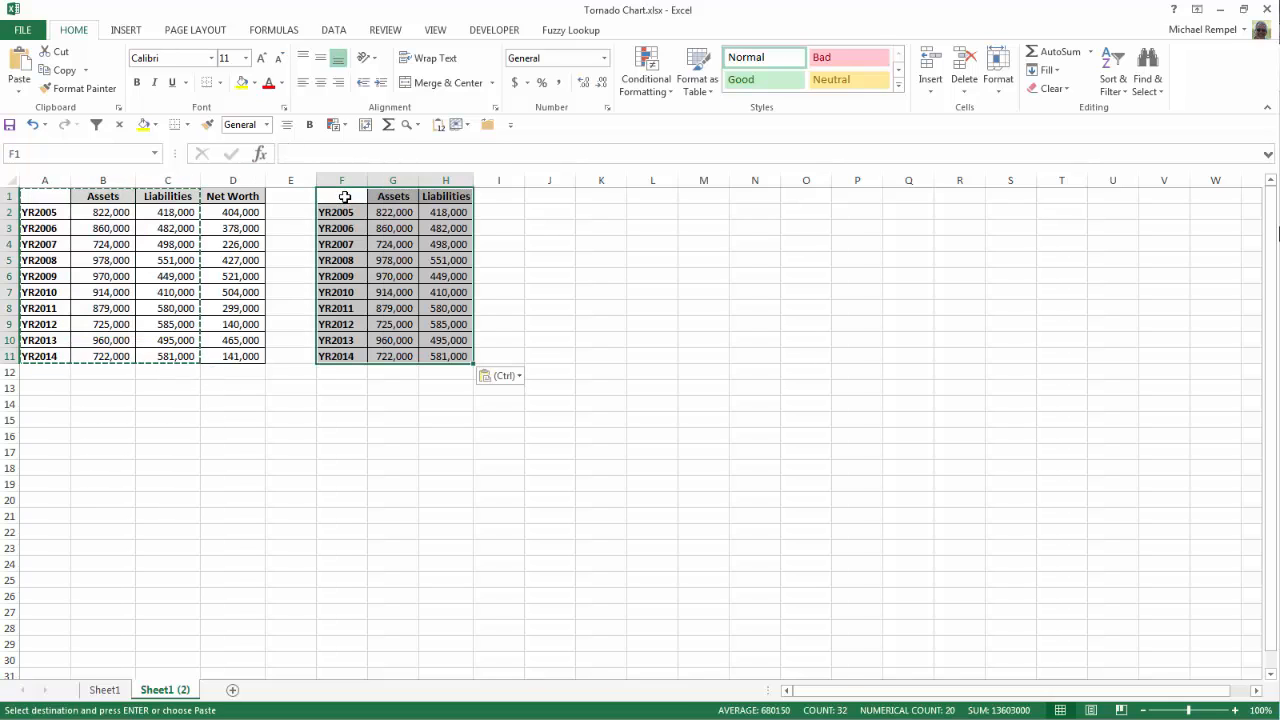
# Step: Enter the formula =-C2 in H2 and fill it down through H11 to make the liabilities negative
pyautogui.click(450, 212)
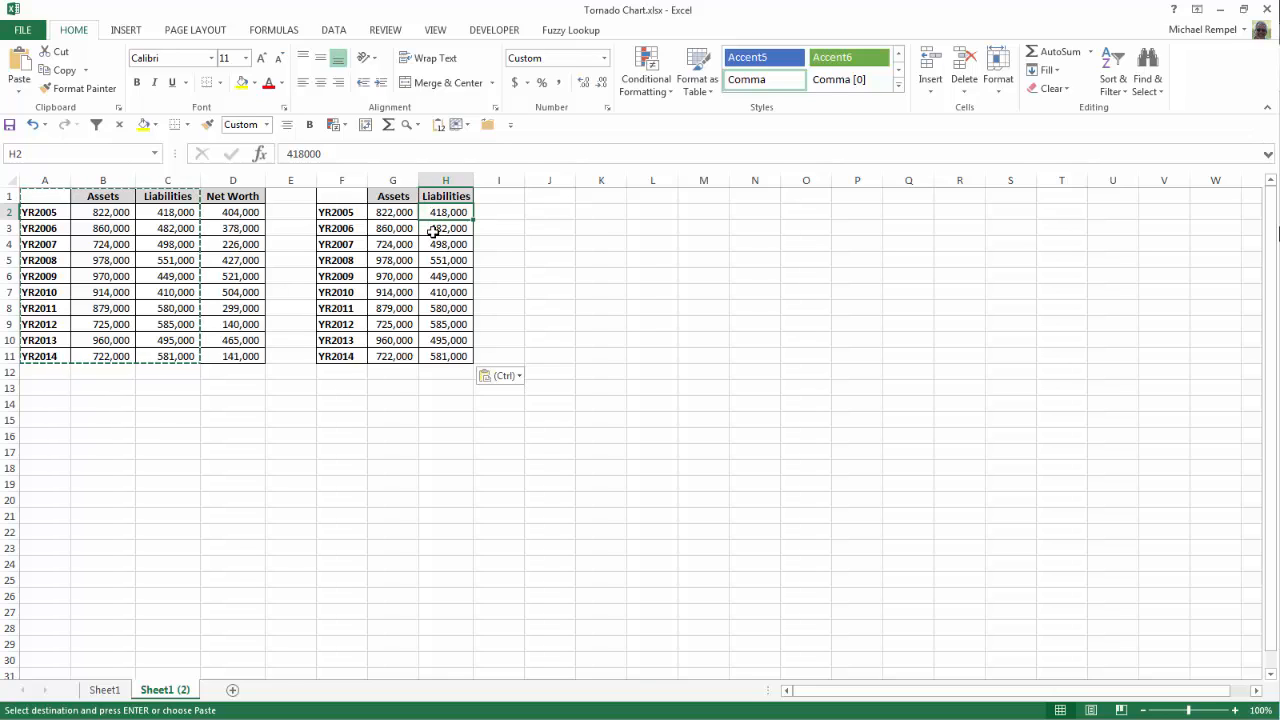
pyautogui.write('=')
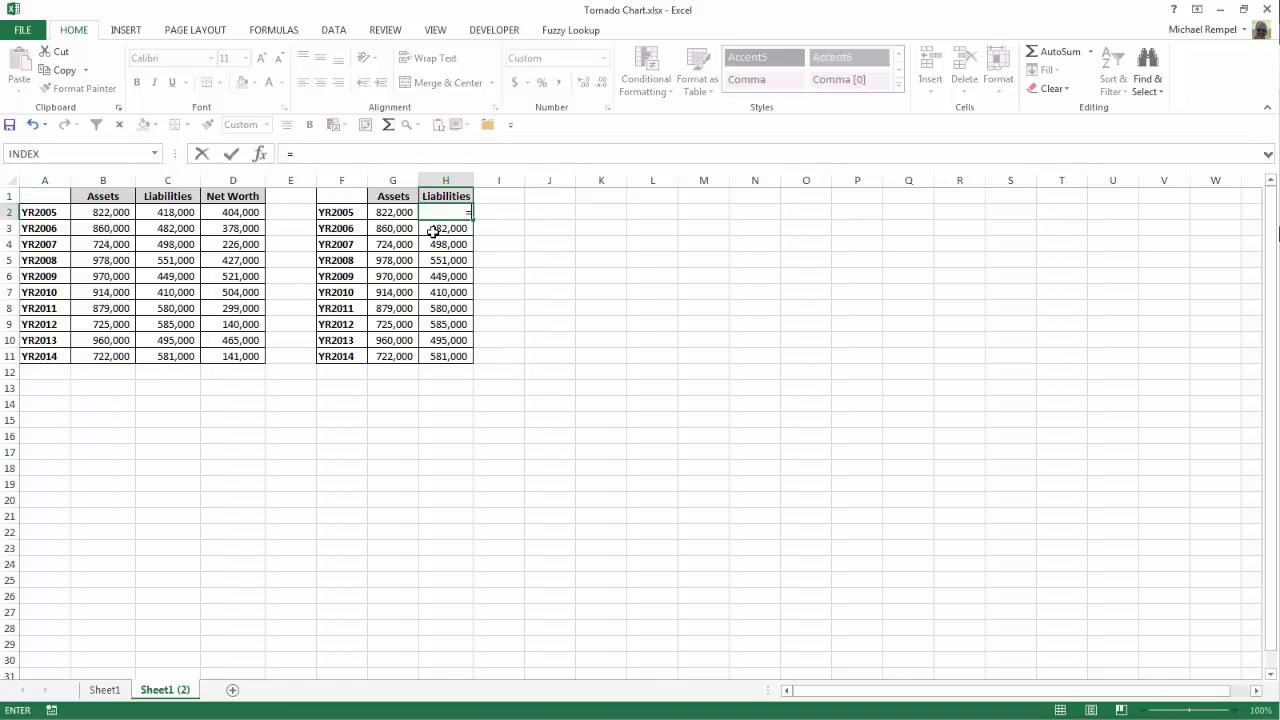
pyautogui.write('-')
pyautogui.click(160, 215)
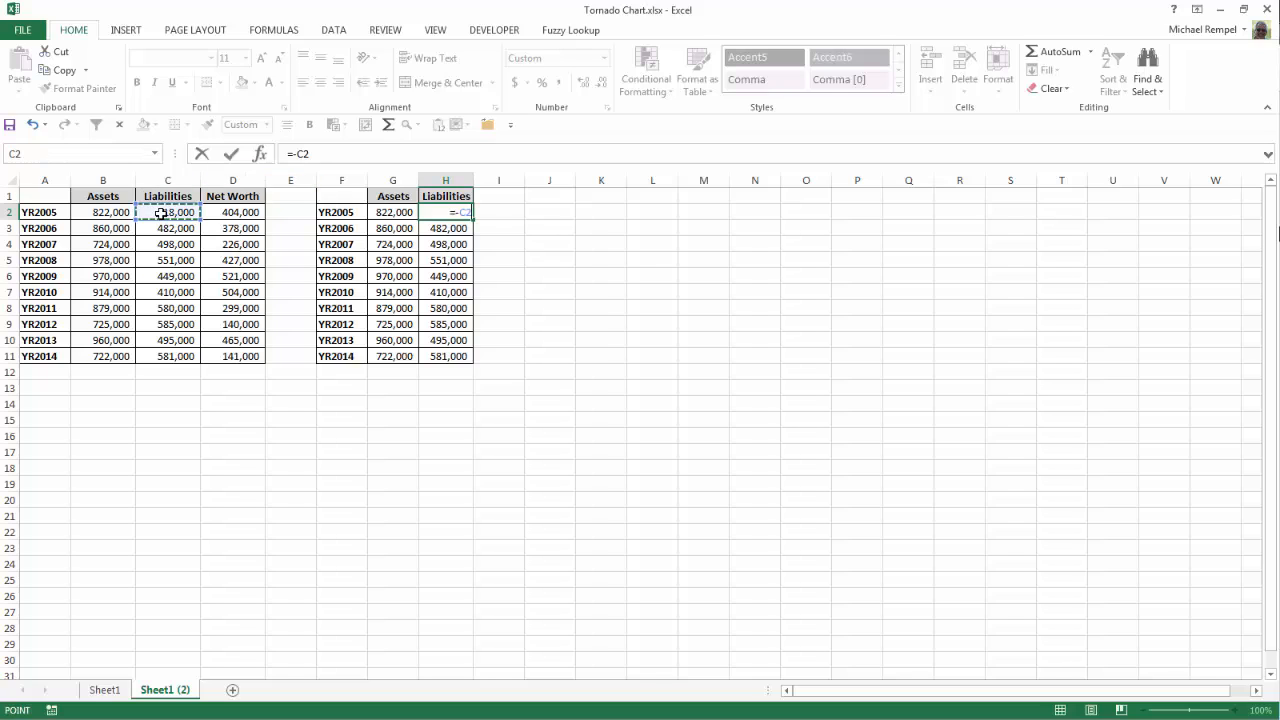
pyautogui.press('Return')
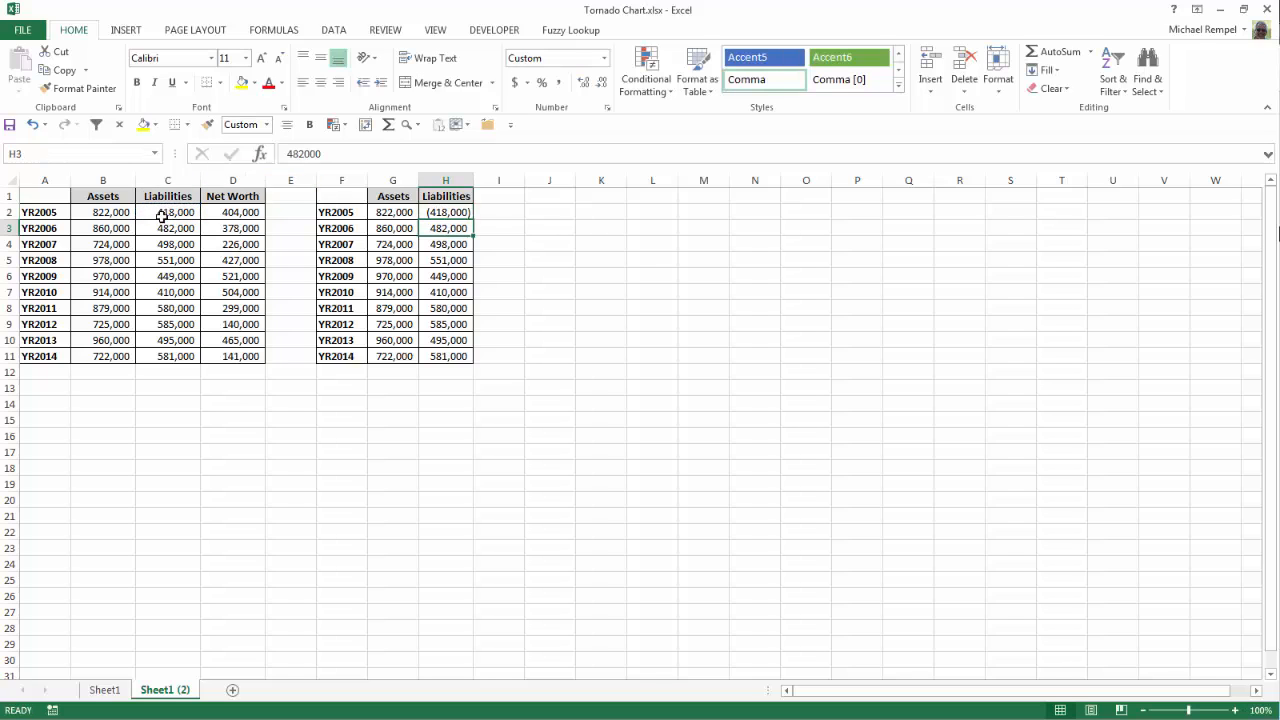
pyautogui.click(471, 216)
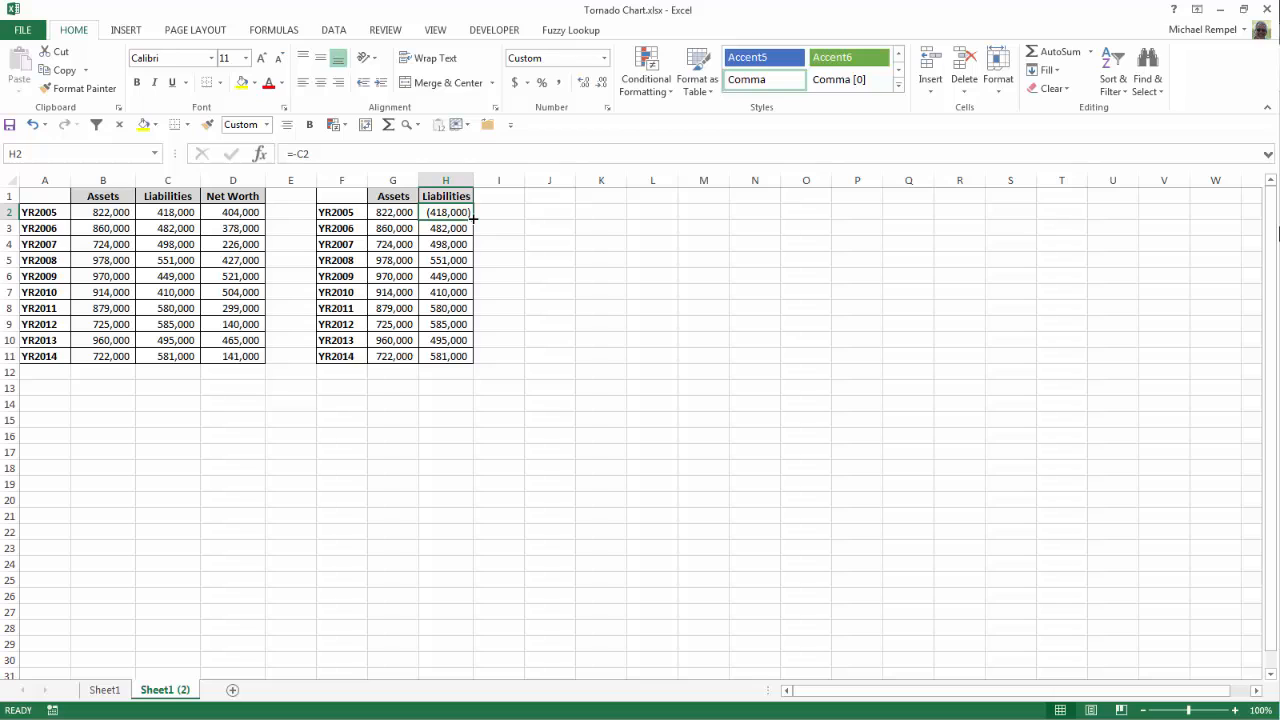
pyautogui.doubleClick(473, 216)
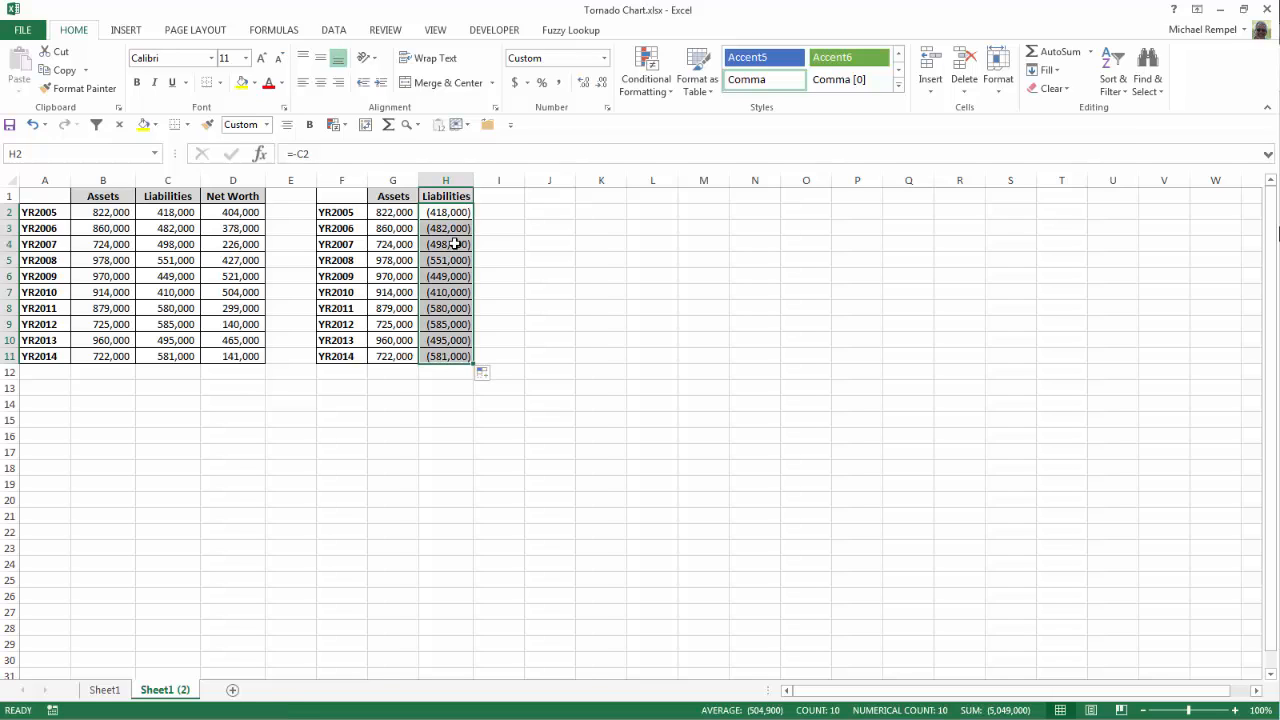
# Step: Insert a clustered bar chart from the F1:H11 data block
pyautogui.moveTo(344, 192); pyautogui.dragTo(466, 357)
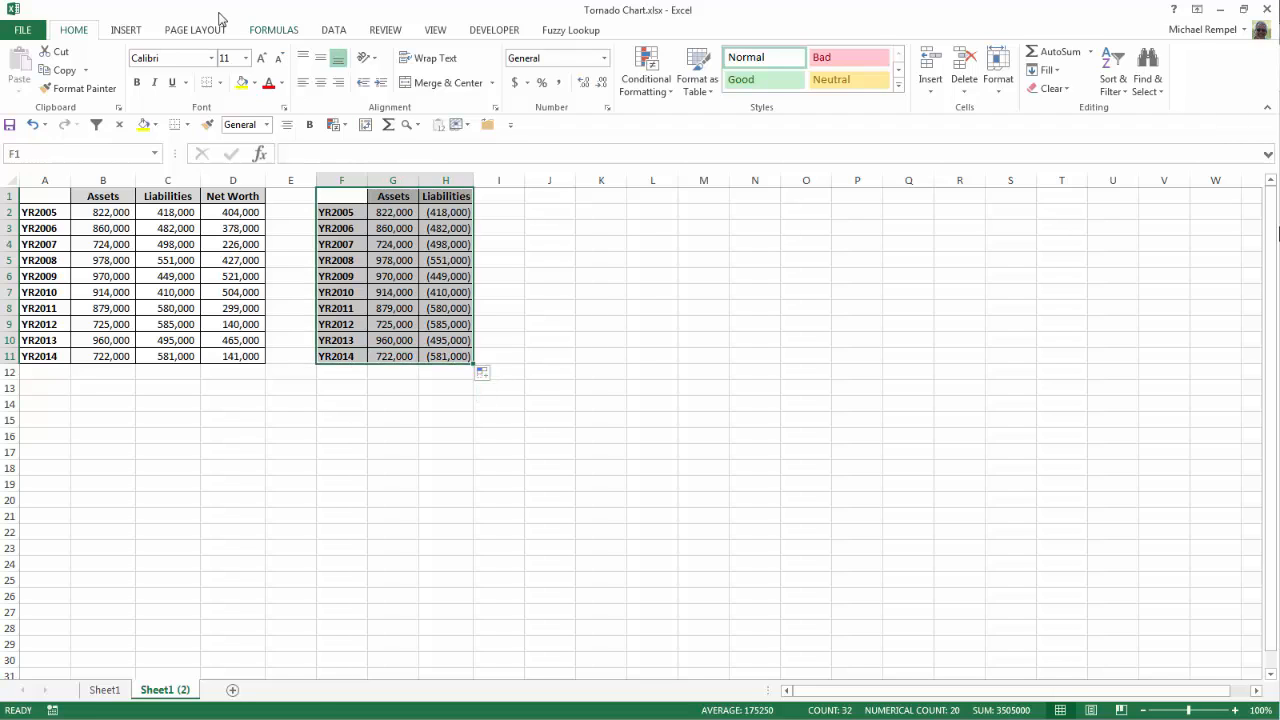
pyautogui.click(137, 30)
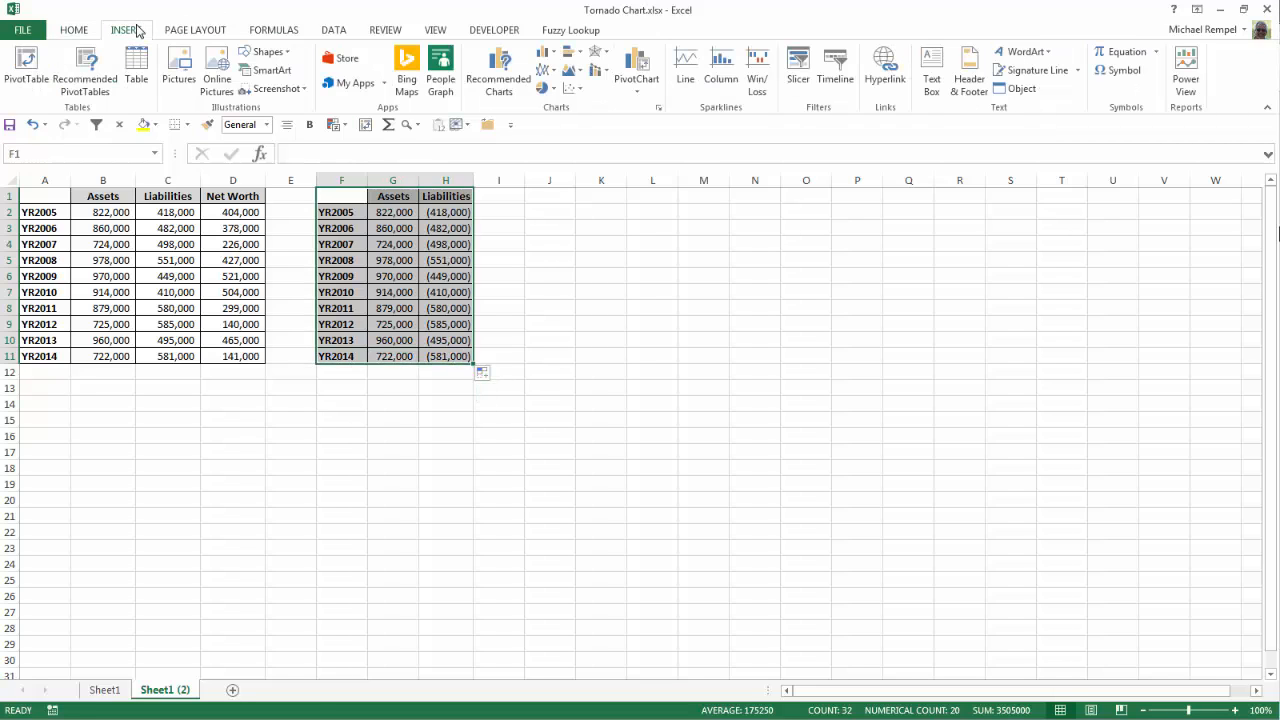
pyautogui.click(659, 110)
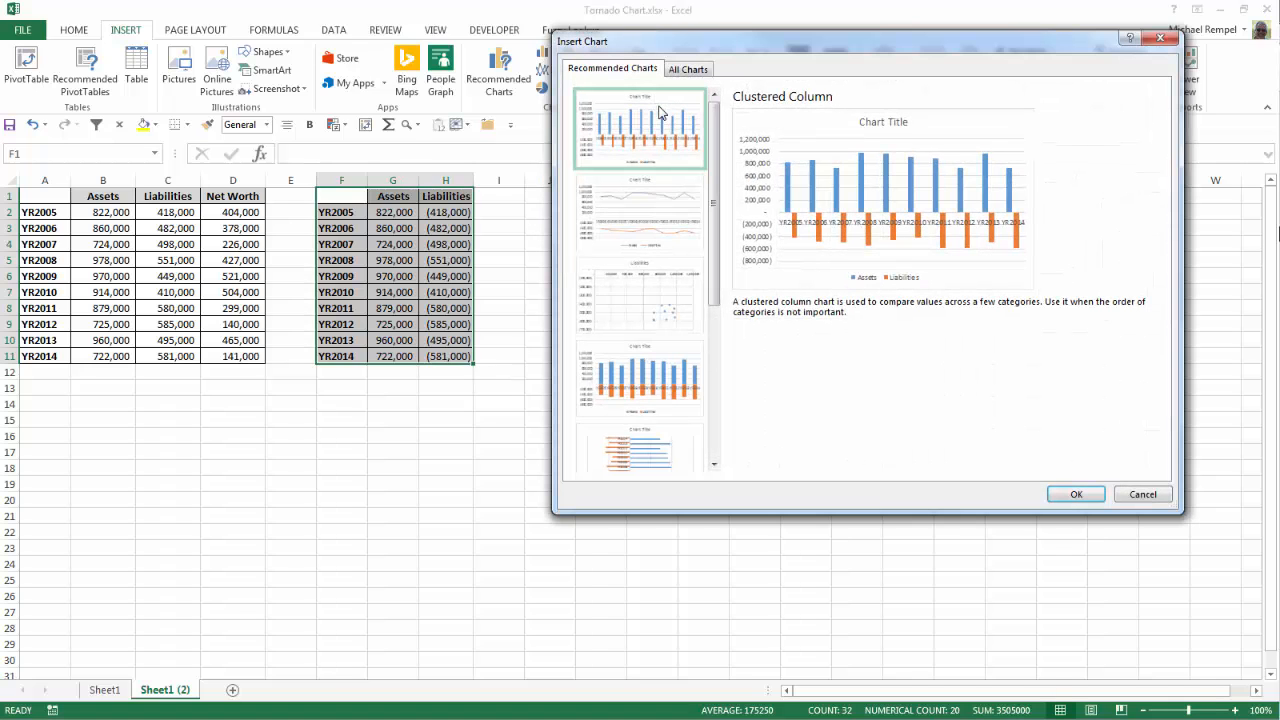
pyautogui.click(685, 72)
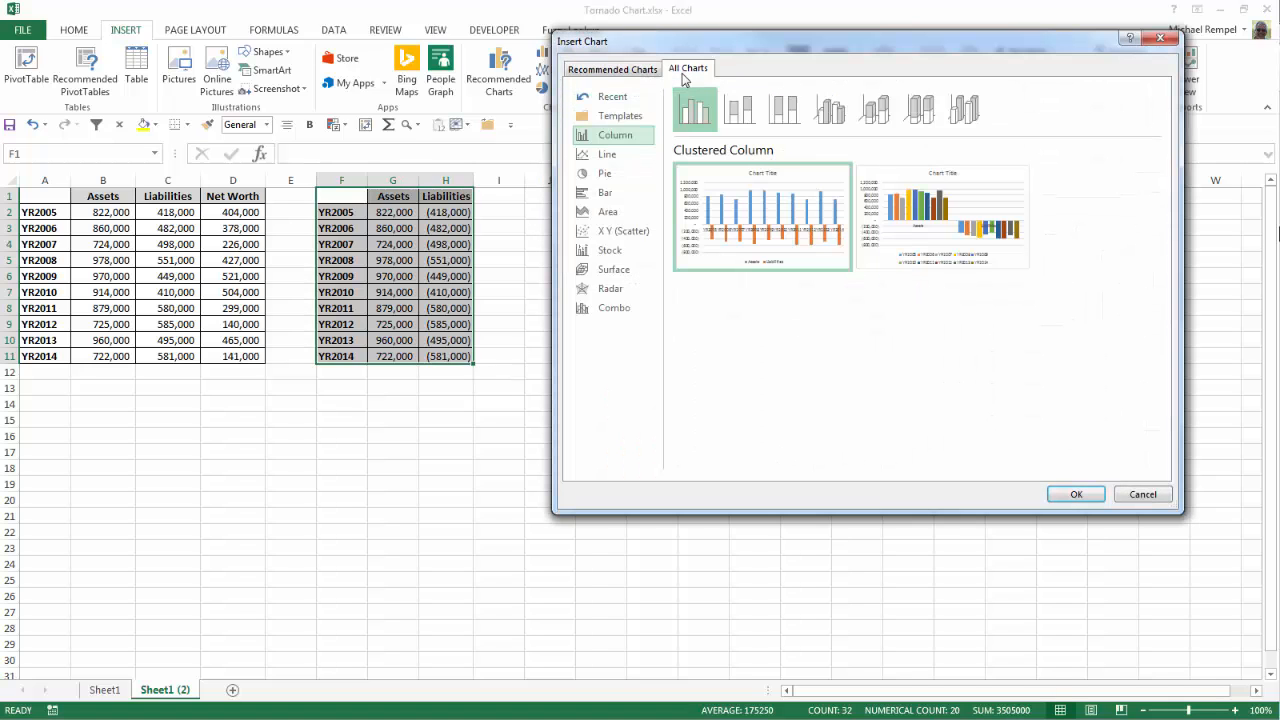
pyautogui.click(605, 194)
pyautogui.moveTo(724, 193)
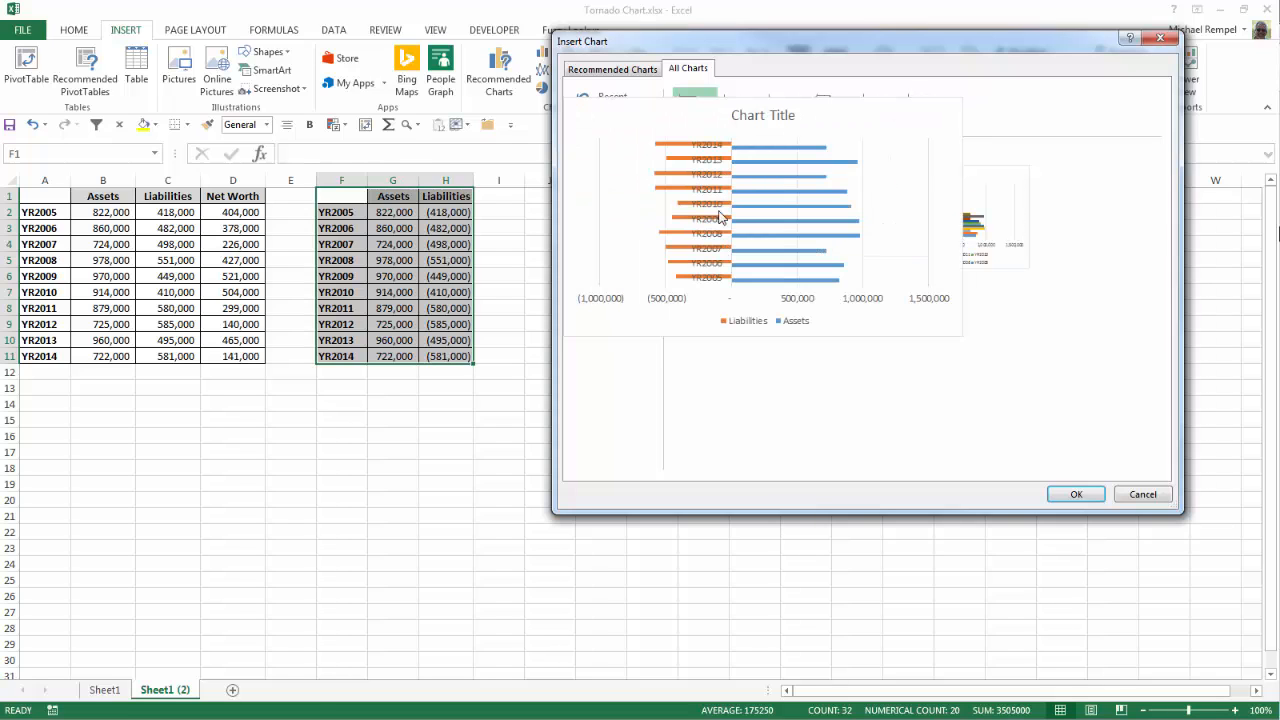
pyautogui.click(1076, 494)
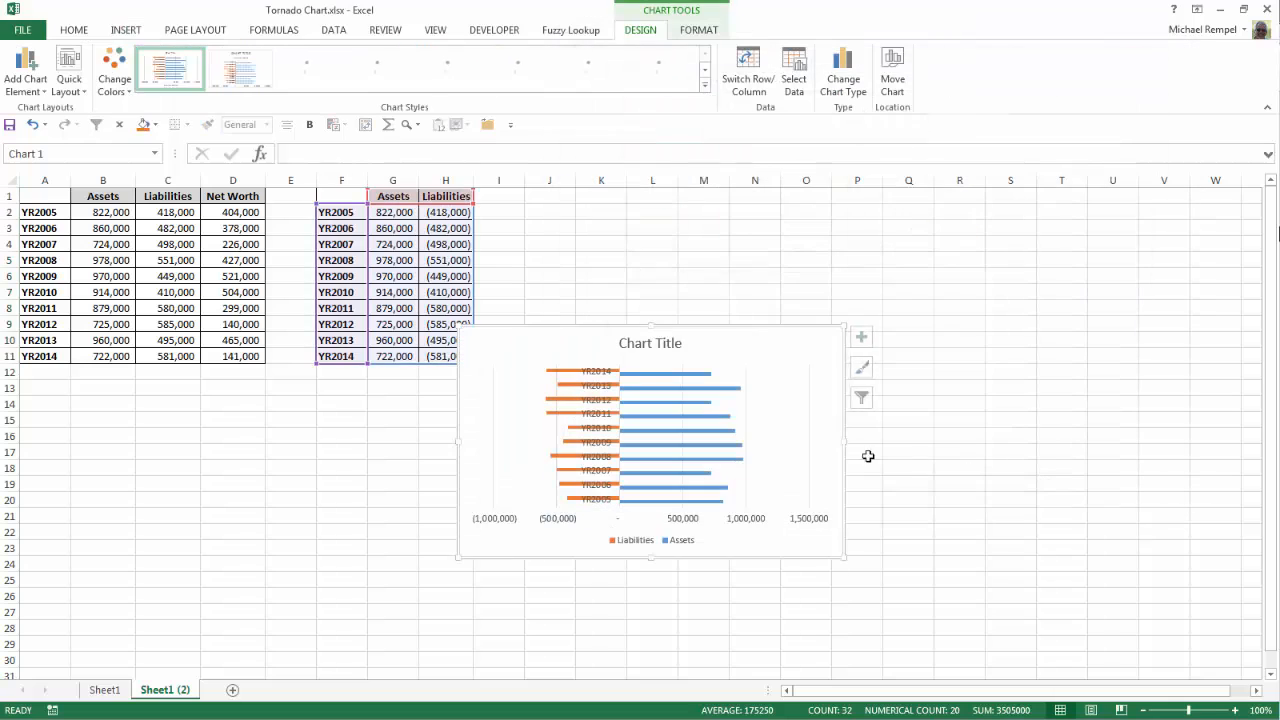
# Step: Move the chart to the top beside the original table and enlarge it to about column S, row 30
pyautogui.moveTo(543, 340); pyautogui.dragTo(354, 203)
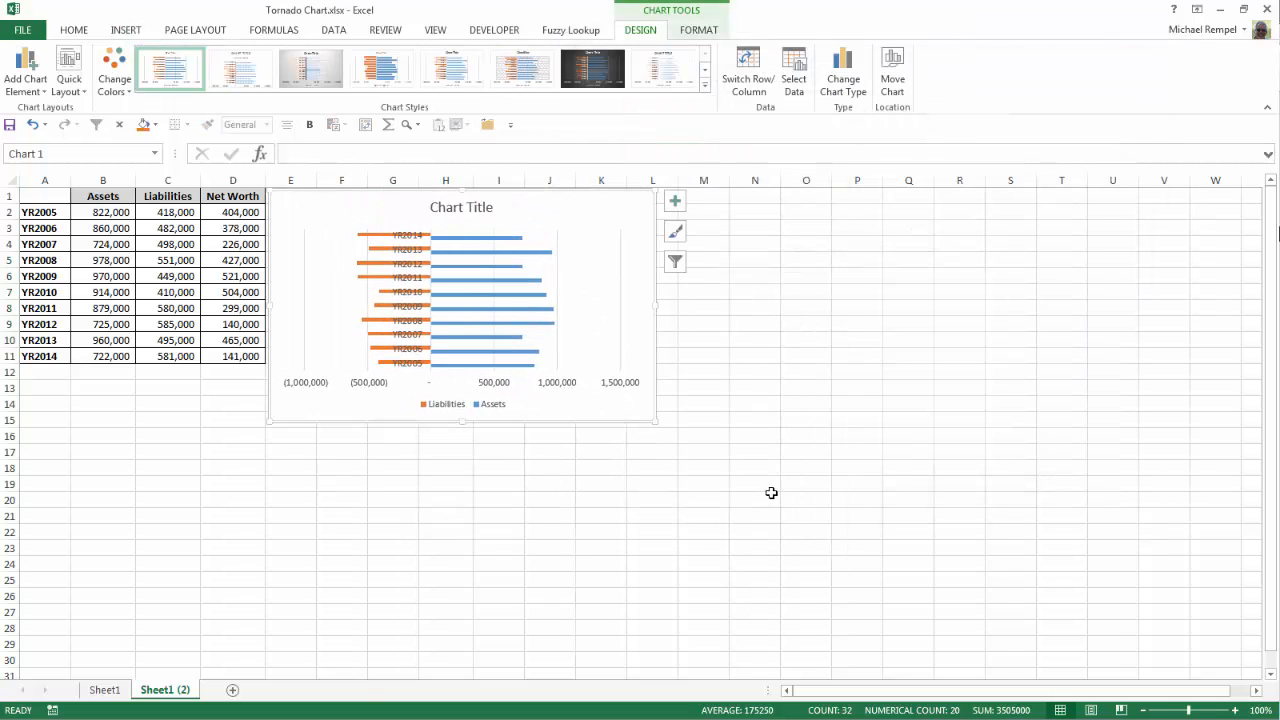
pyautogui.moveTo(655, 421); pyautogui.dragTo(1049, 637)
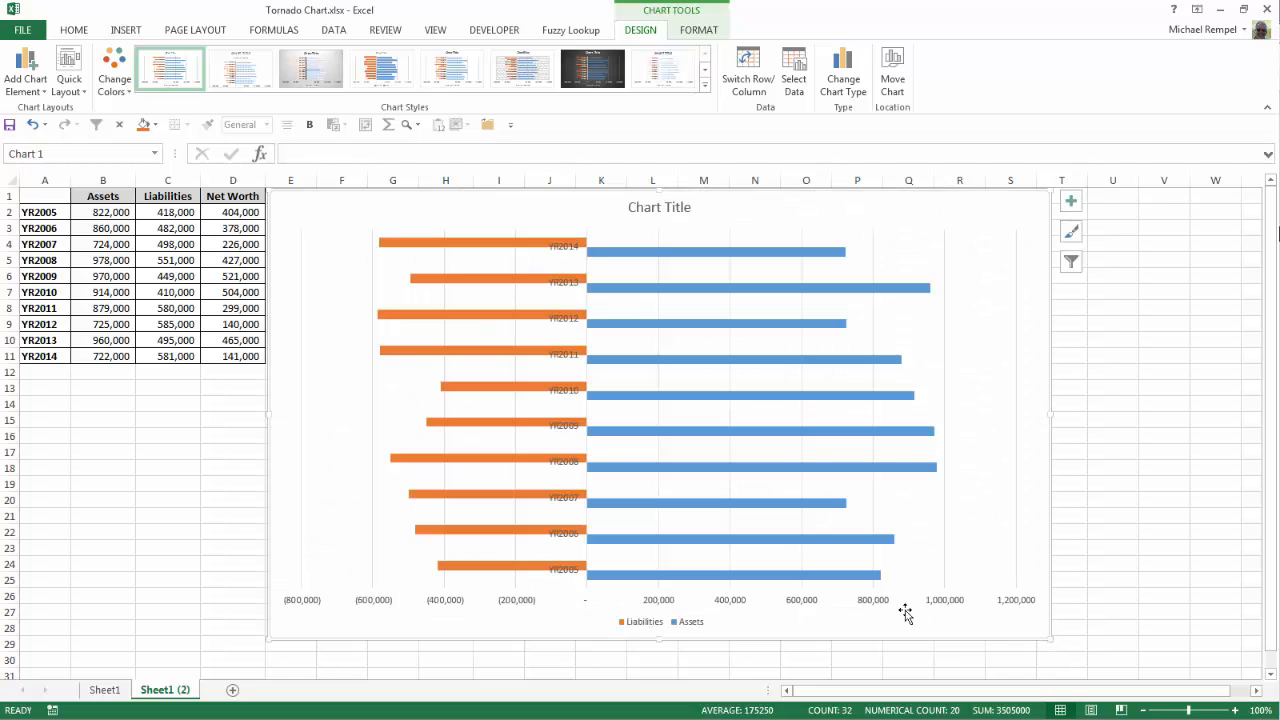
# Step: Format the vertical category axis with label position Low and categories in reverse order
pyautogui.click(94, 690)
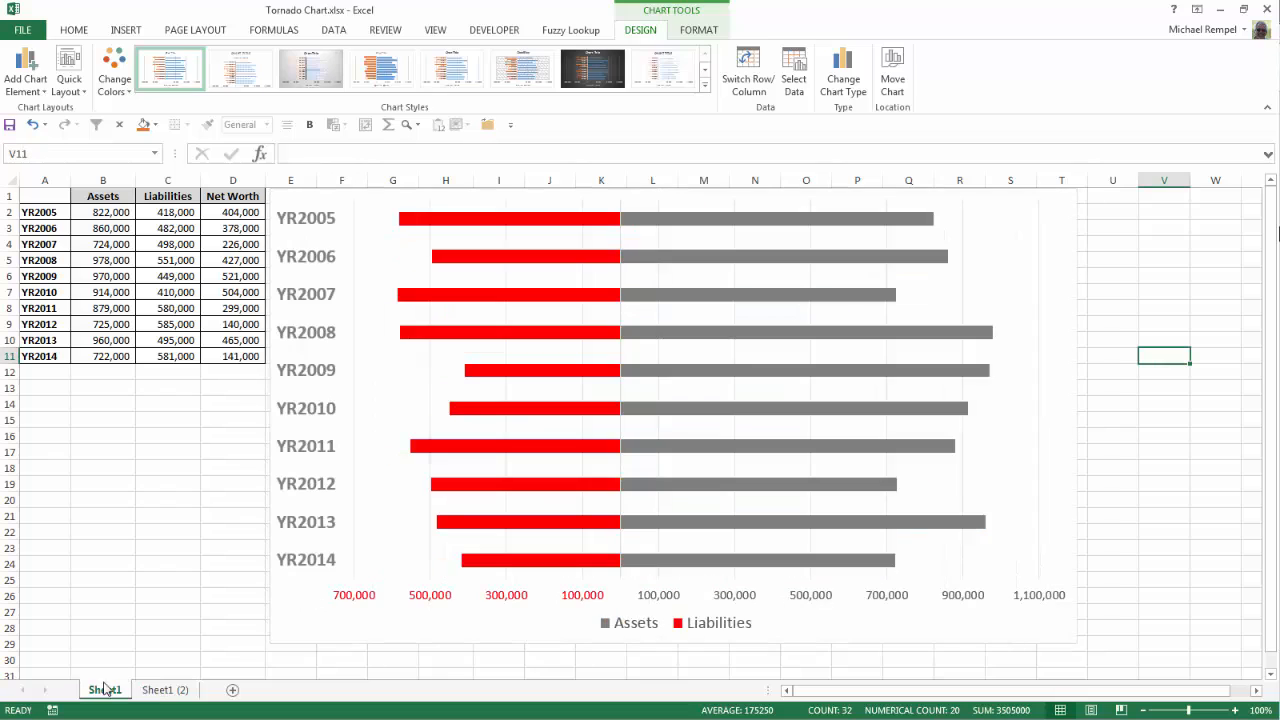
pyautogui.click(182, 692)
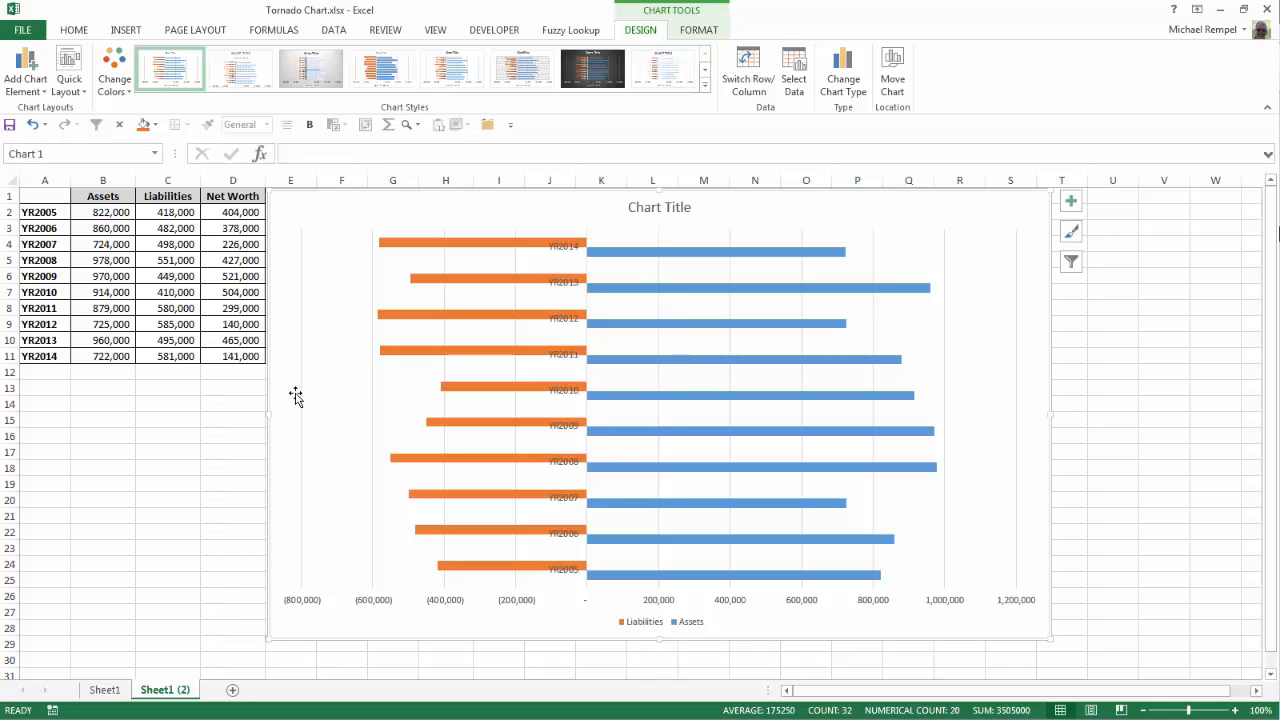
pyautogui.click(569, 362)
pyautogui.rightClick(568, 362)
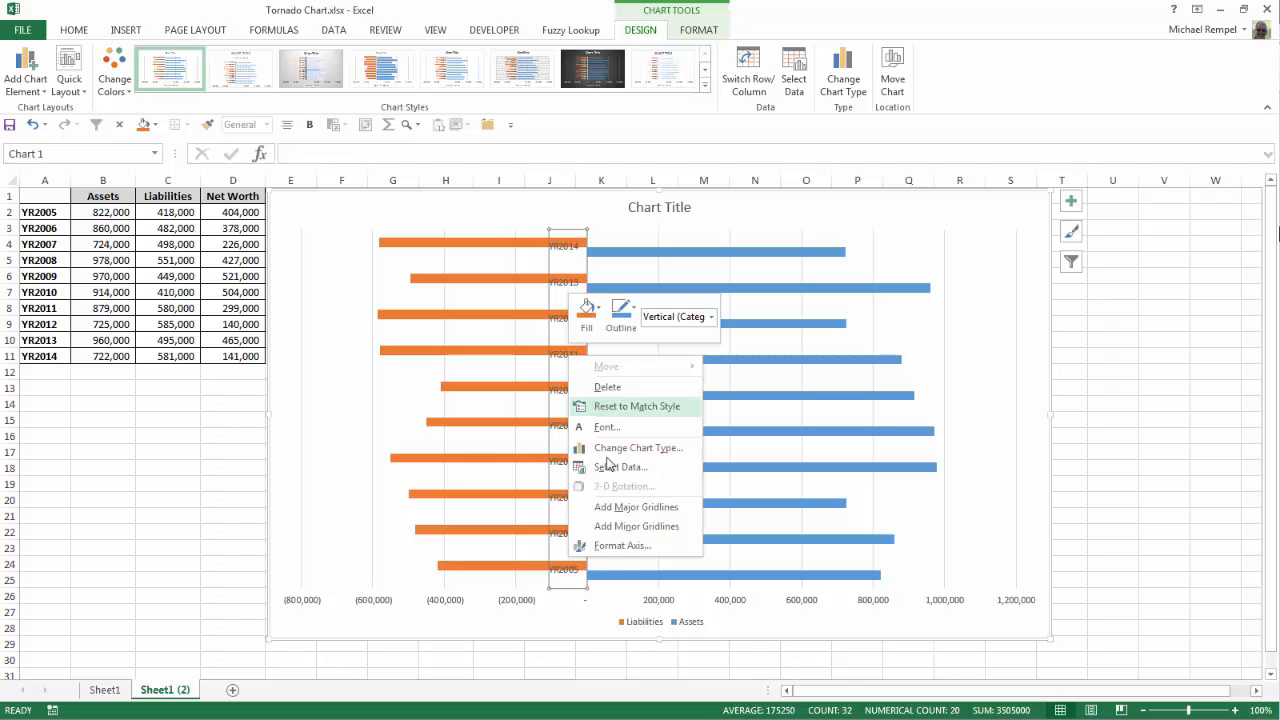
pyautogui.click(620, 546)
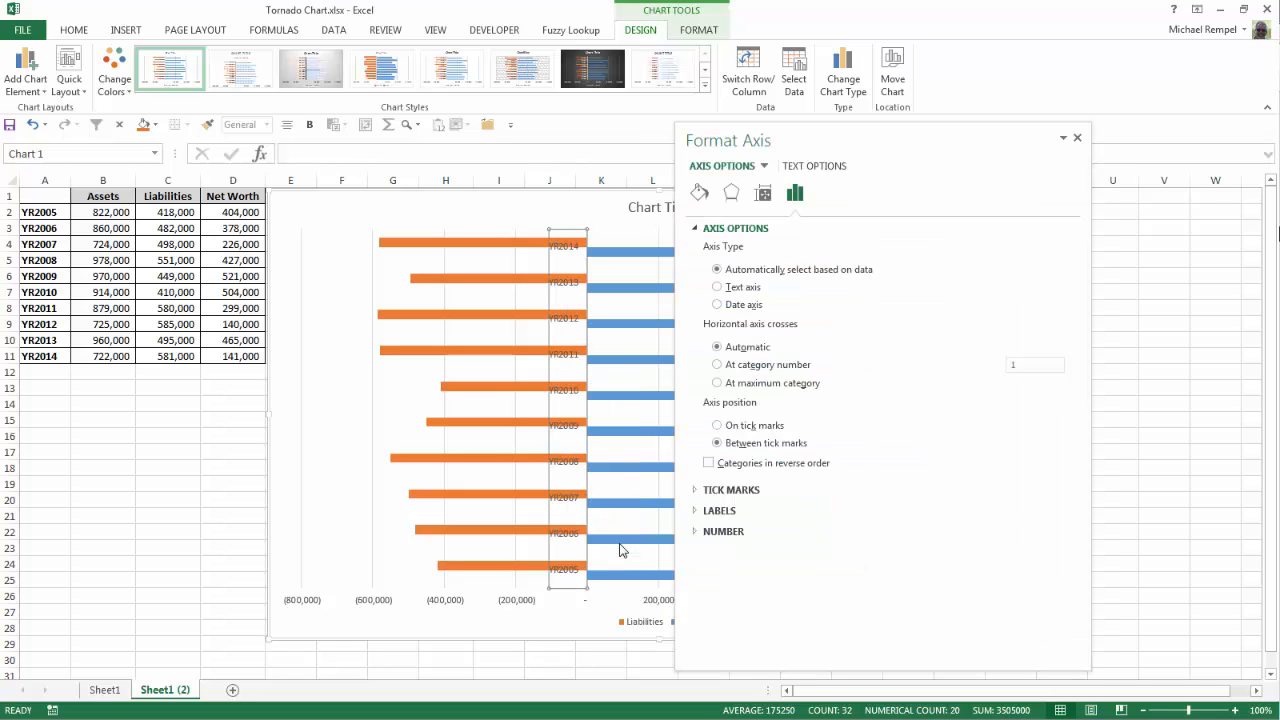
pyautogui.click(697, 511)
pyautogui.click(1055, 611)
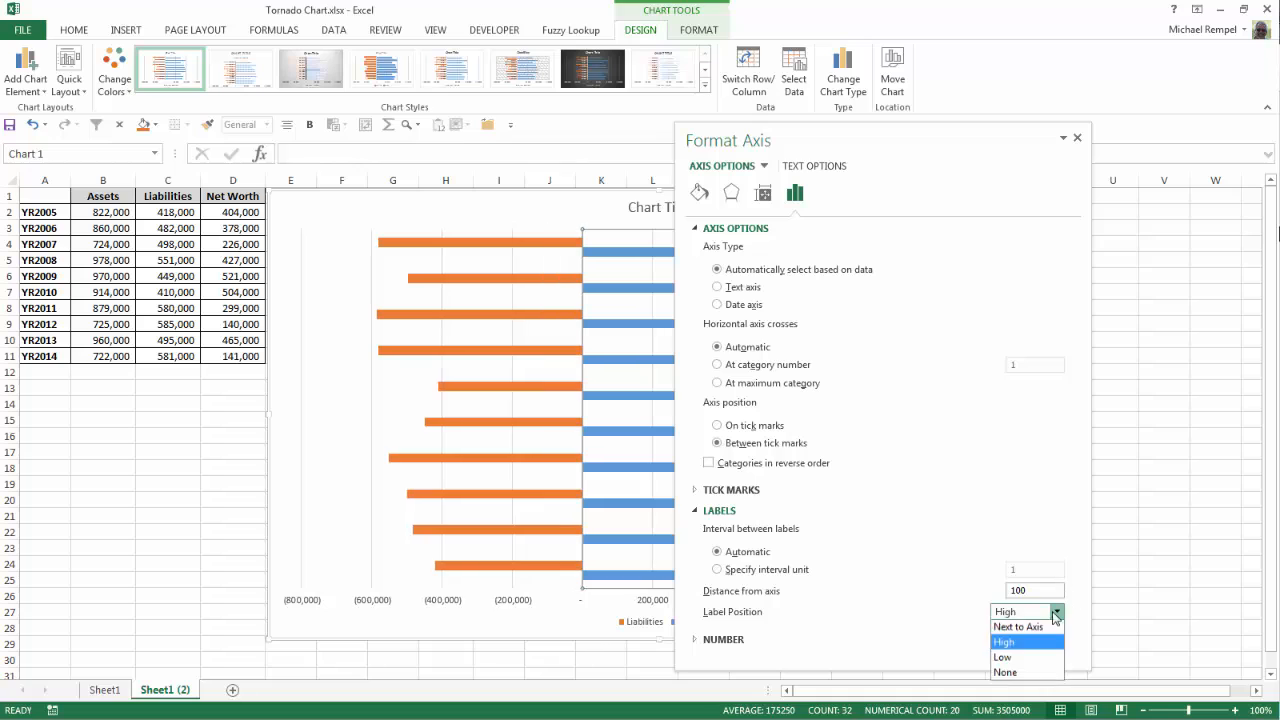
pyautogui.click(1004, 659)
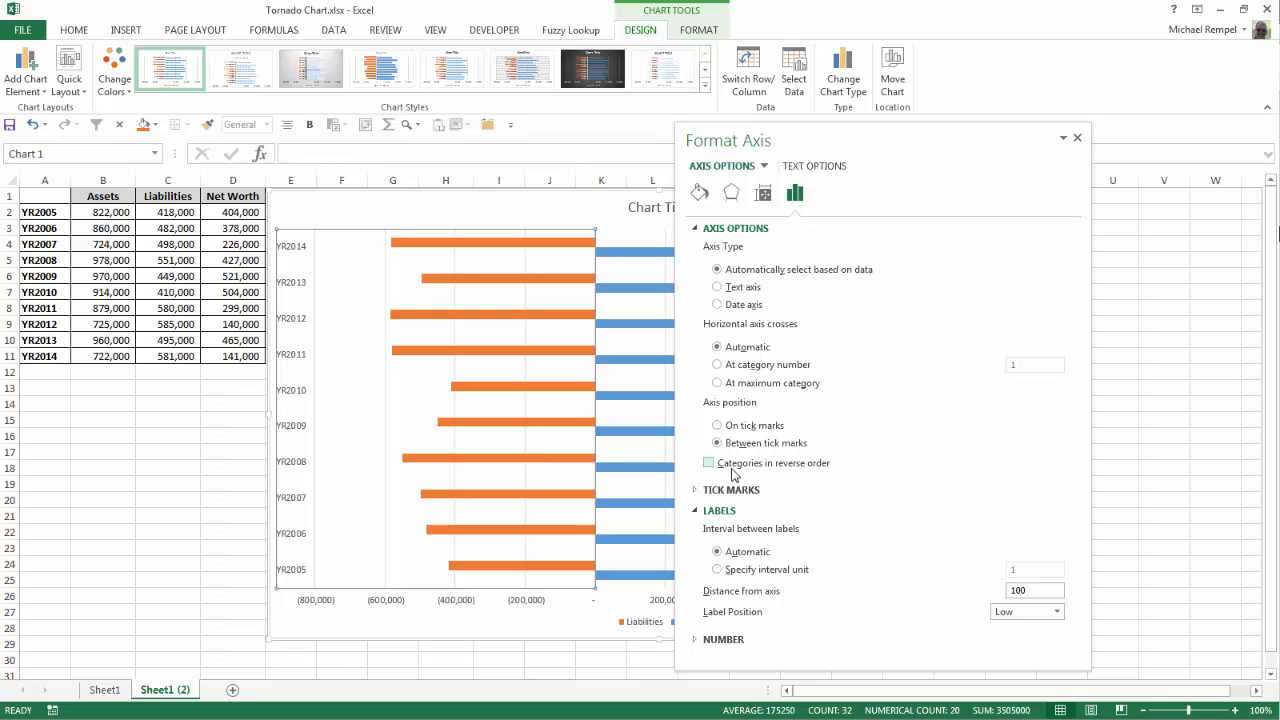
pyautogui.click(709, 464)
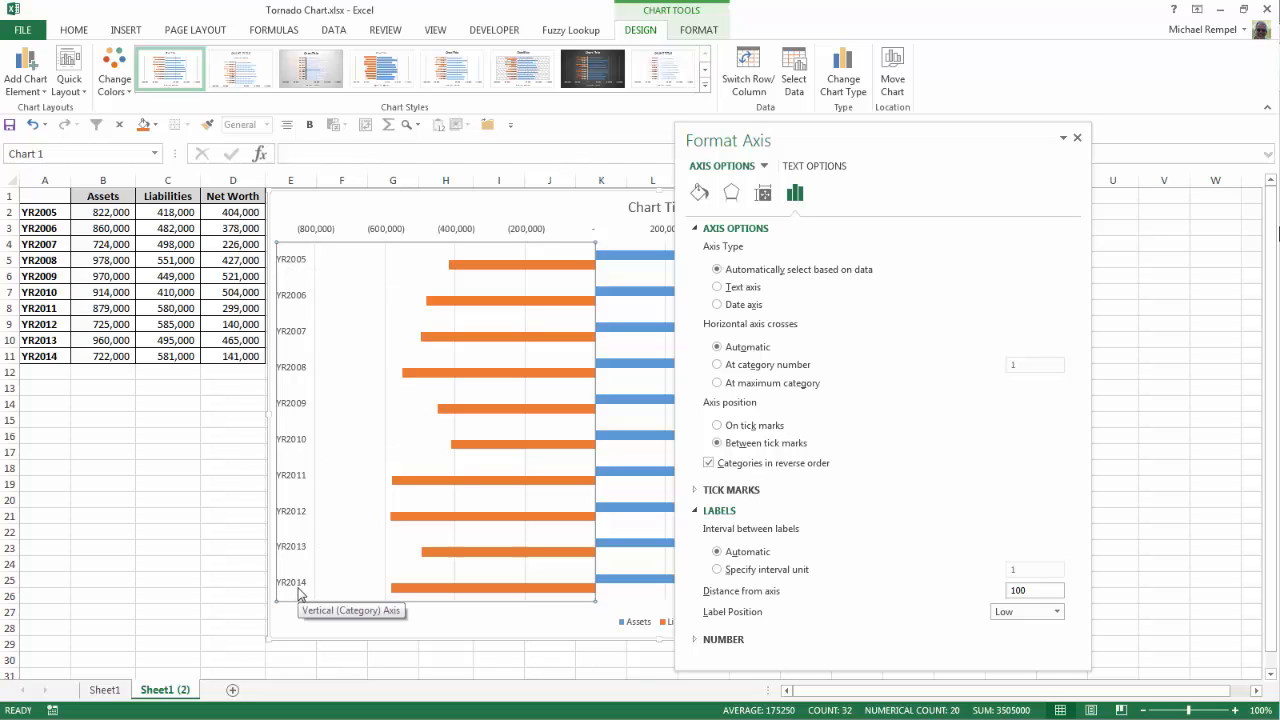
pyautogui.click(1078, 138)
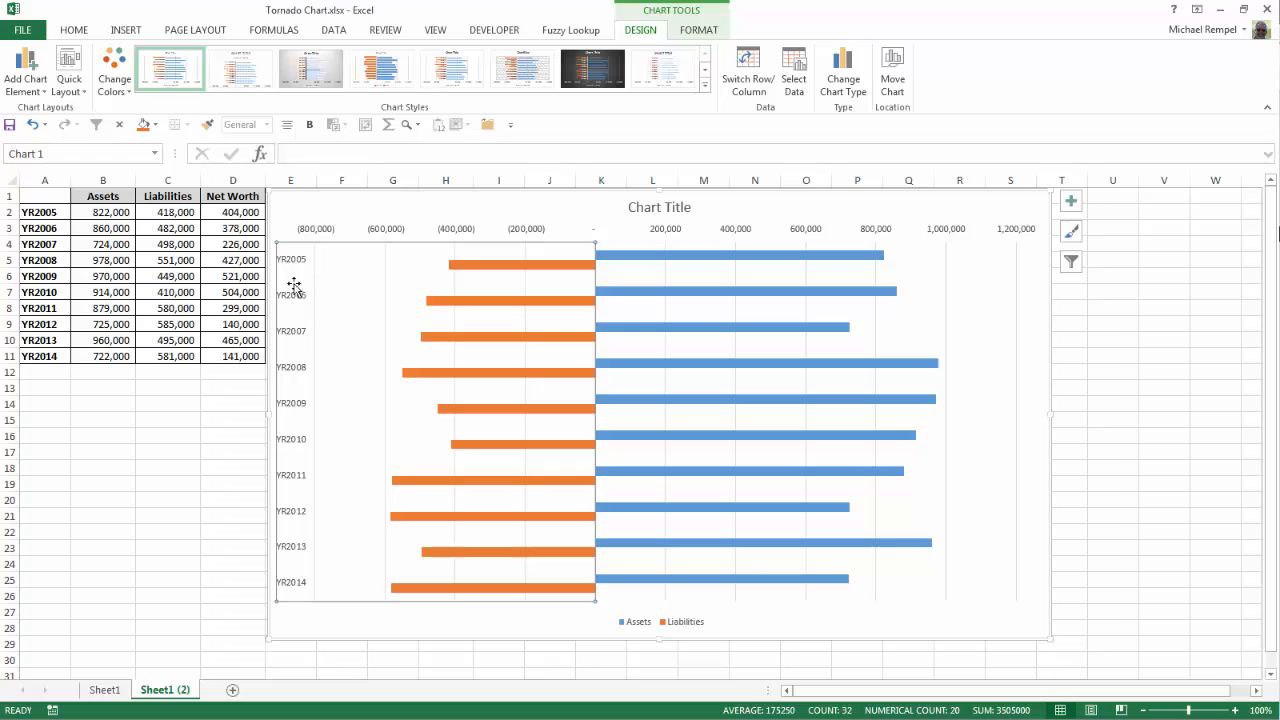
# Step: Increase the chart's font size to 18
pyautogui.click(75, 31)
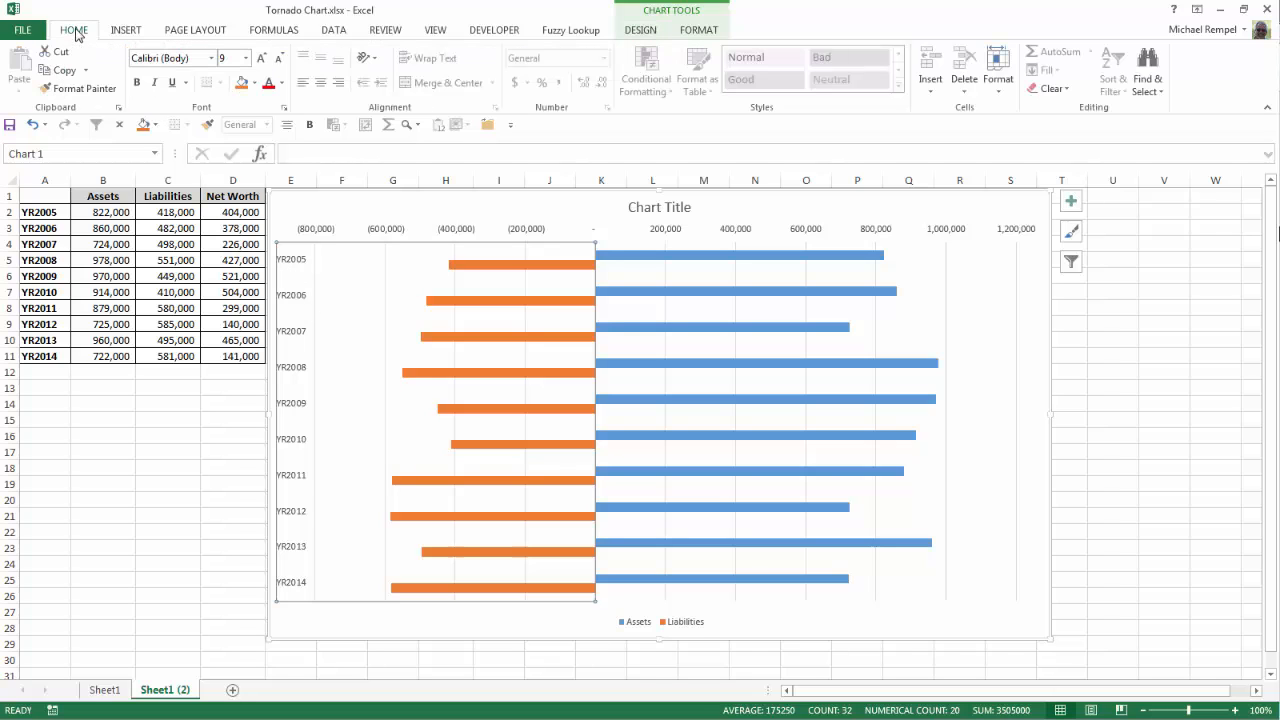
pyautogui.click(261, 60)
pyautogui.click(261, 60)
pyautogui.click(261, 60)
pyautogui.click(261, 60)
pyautogui.click(261, 60)
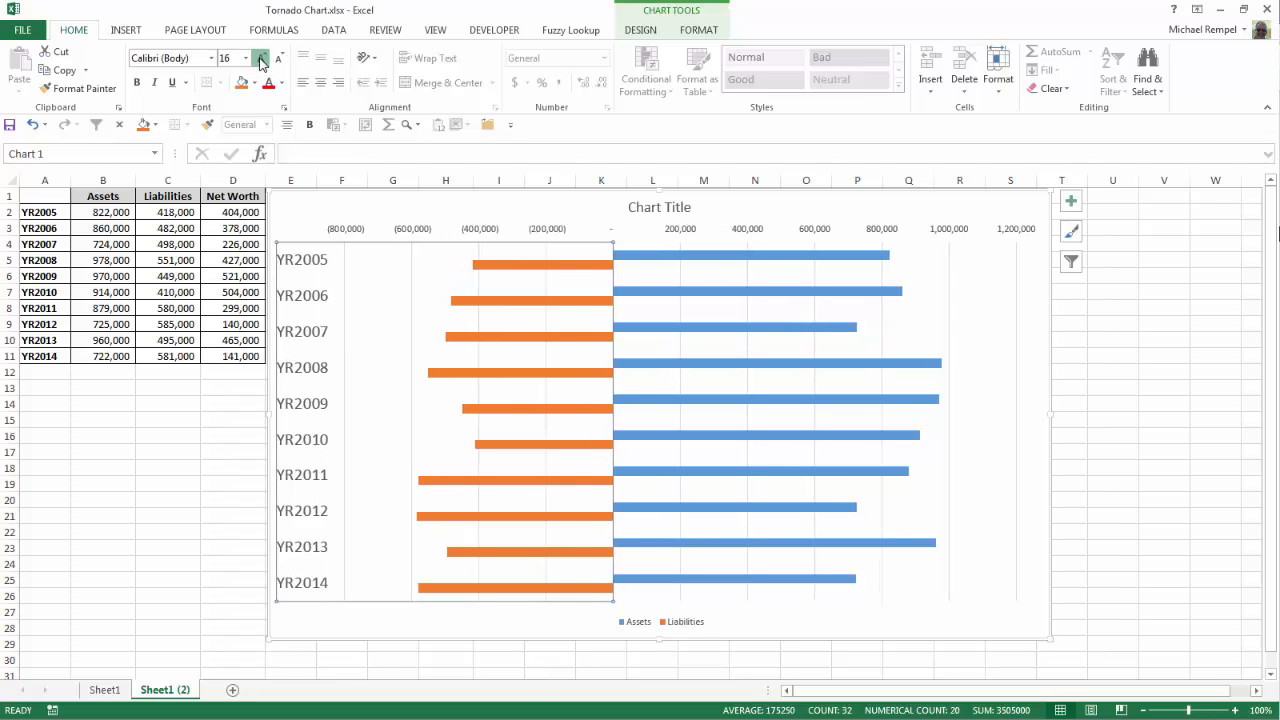
pyautogui.click(261, 60)
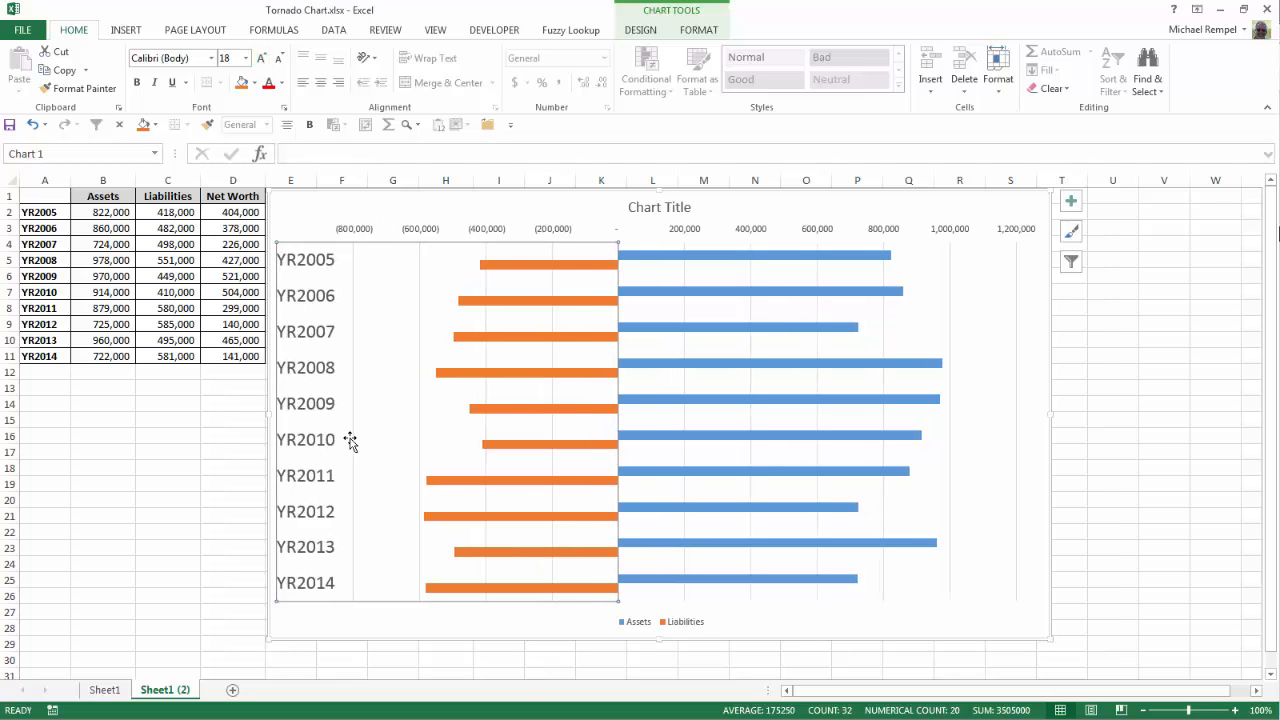
# Step: After comparing with the finished chart on Sheet1, make the chart text bold
pyautogui.click(104, 690)
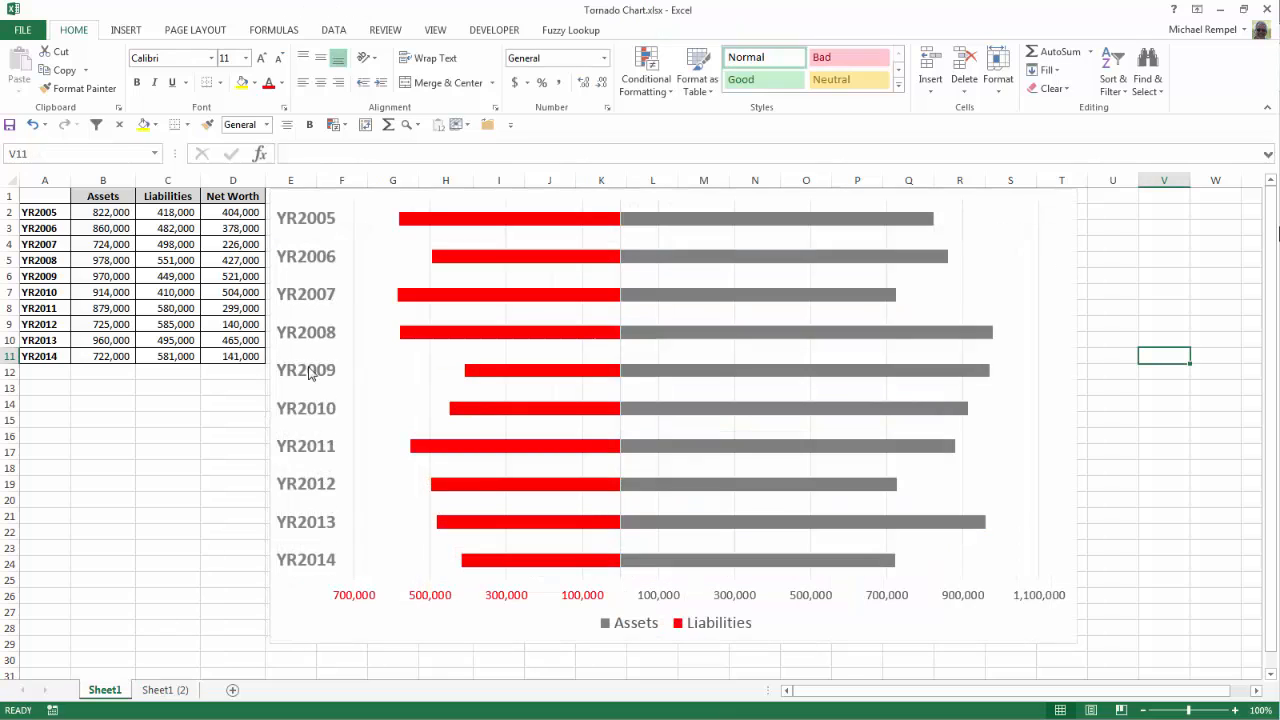
pyautogui.click(165, 690)
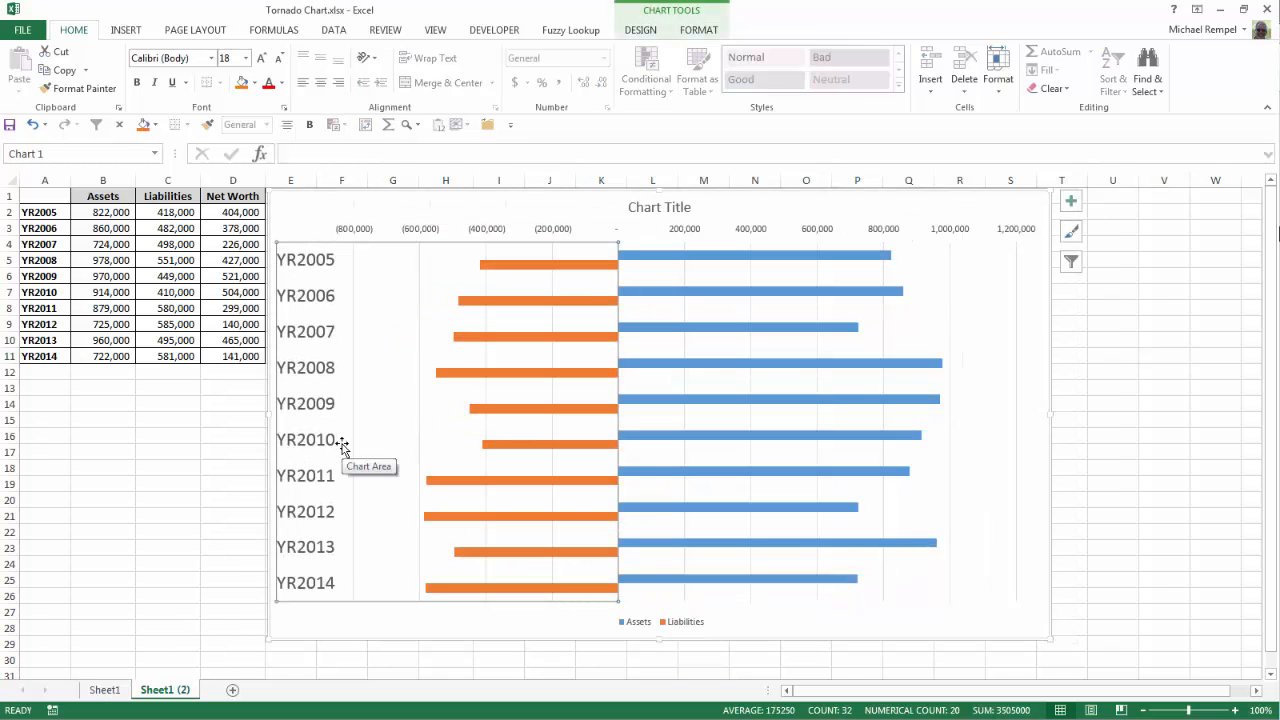
pyautogui.click(137, 82)
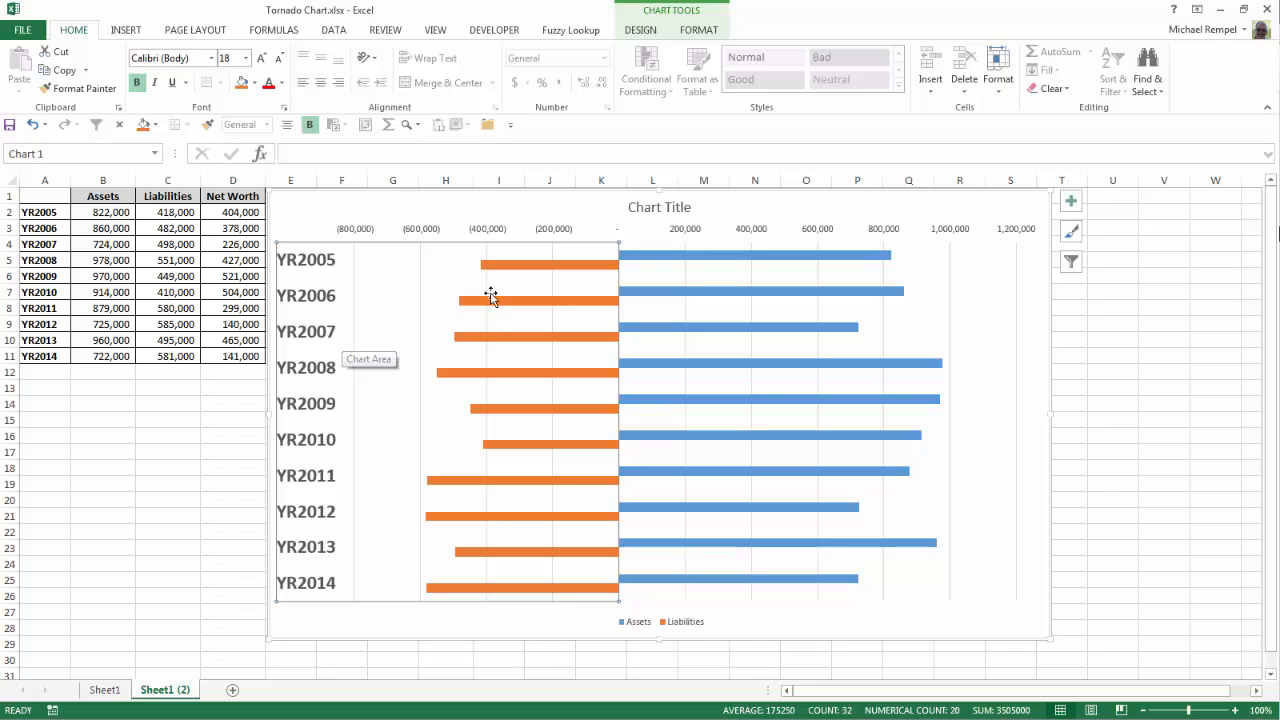
# Step: Plot the Liabilities data series on the secondary axis
pyautogui.click(563, 266)
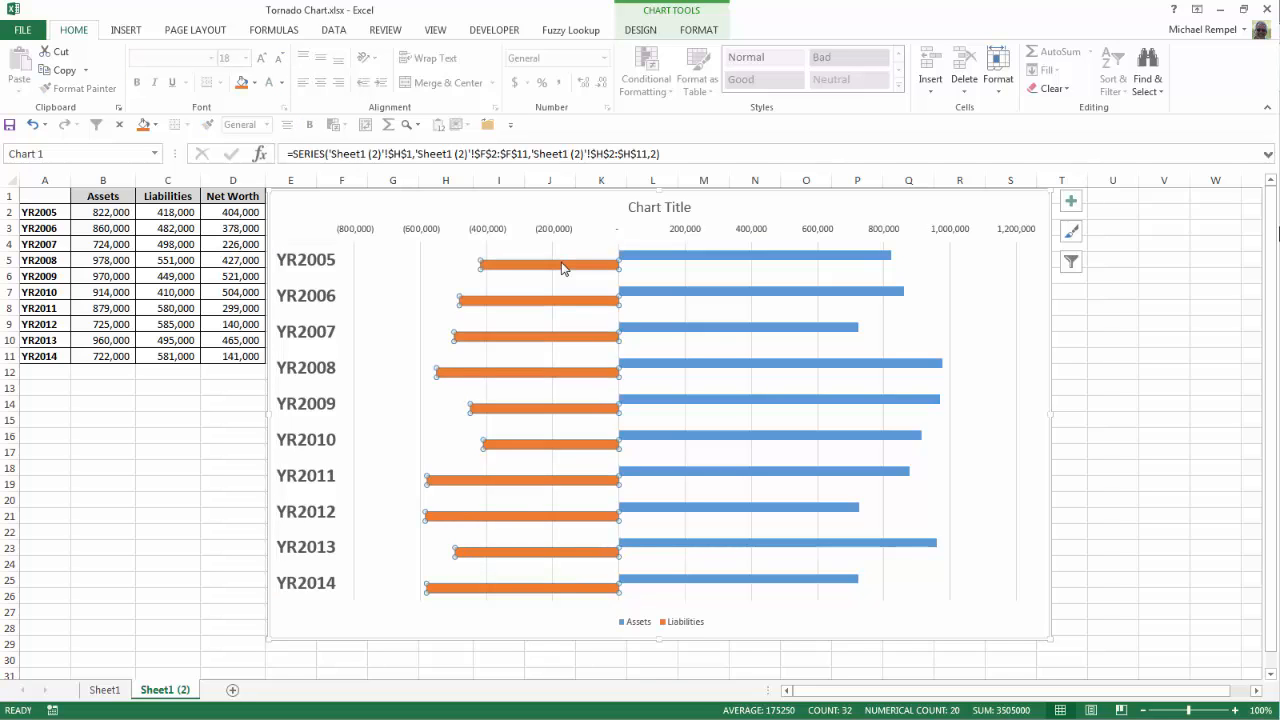
pyautogui.rightClick(563, 268)
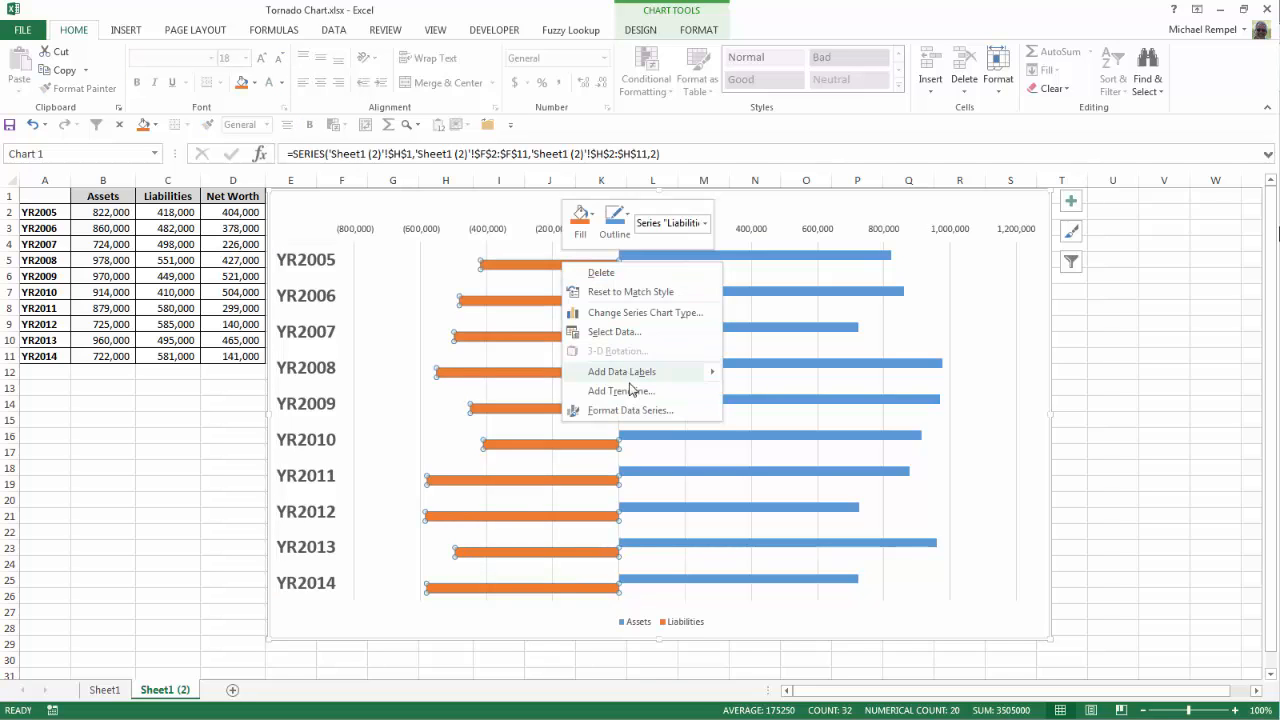
pyautogui.click(641, 411)
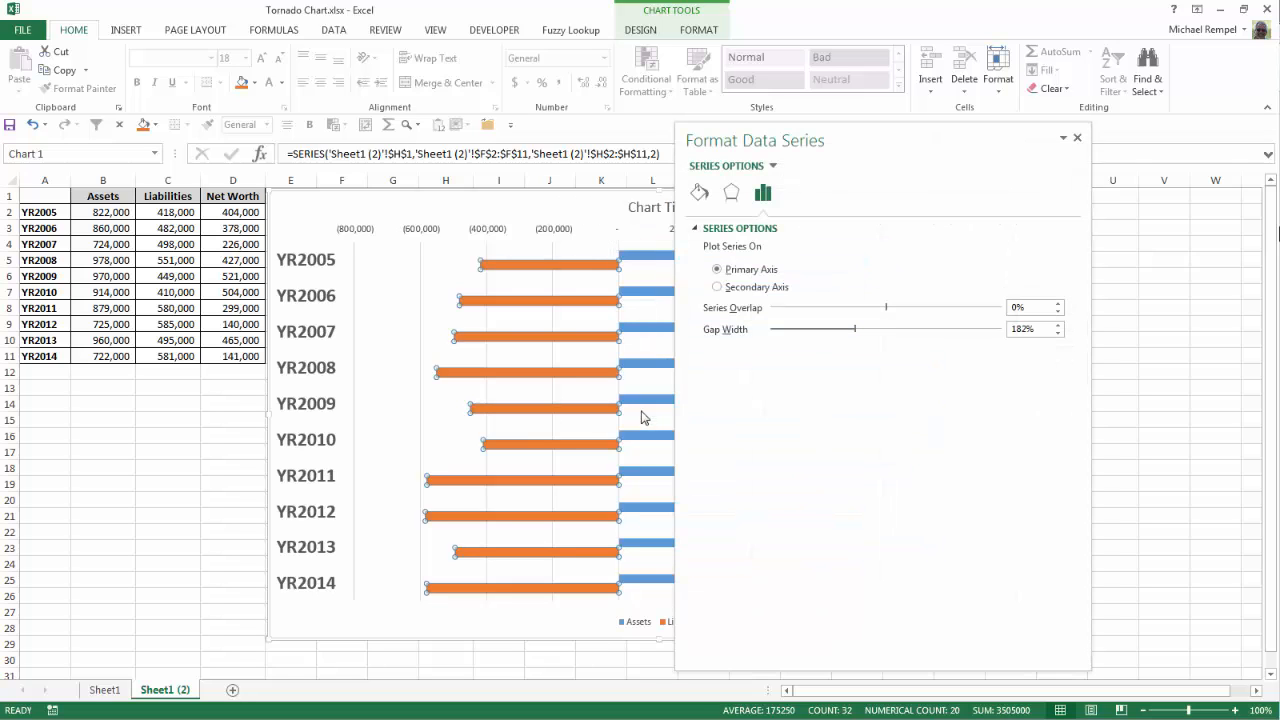
pyautogui.click(717, 287)
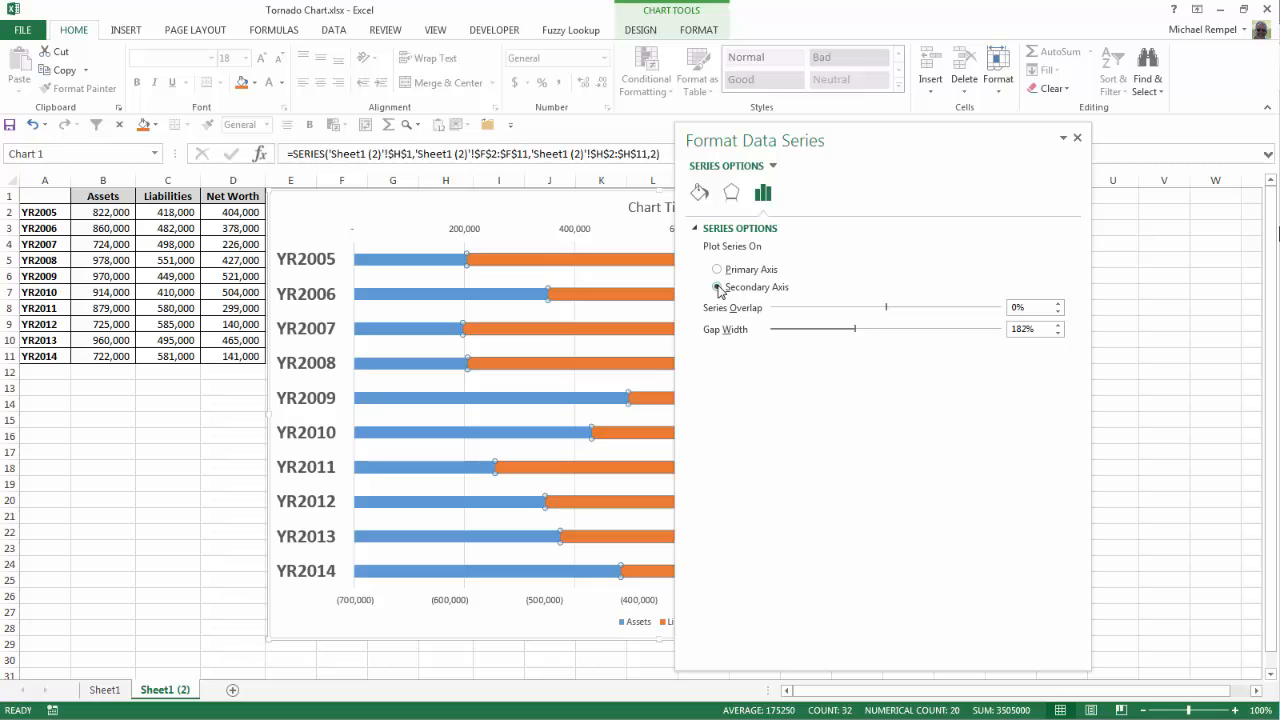
pyautogui.click(1077, 137)
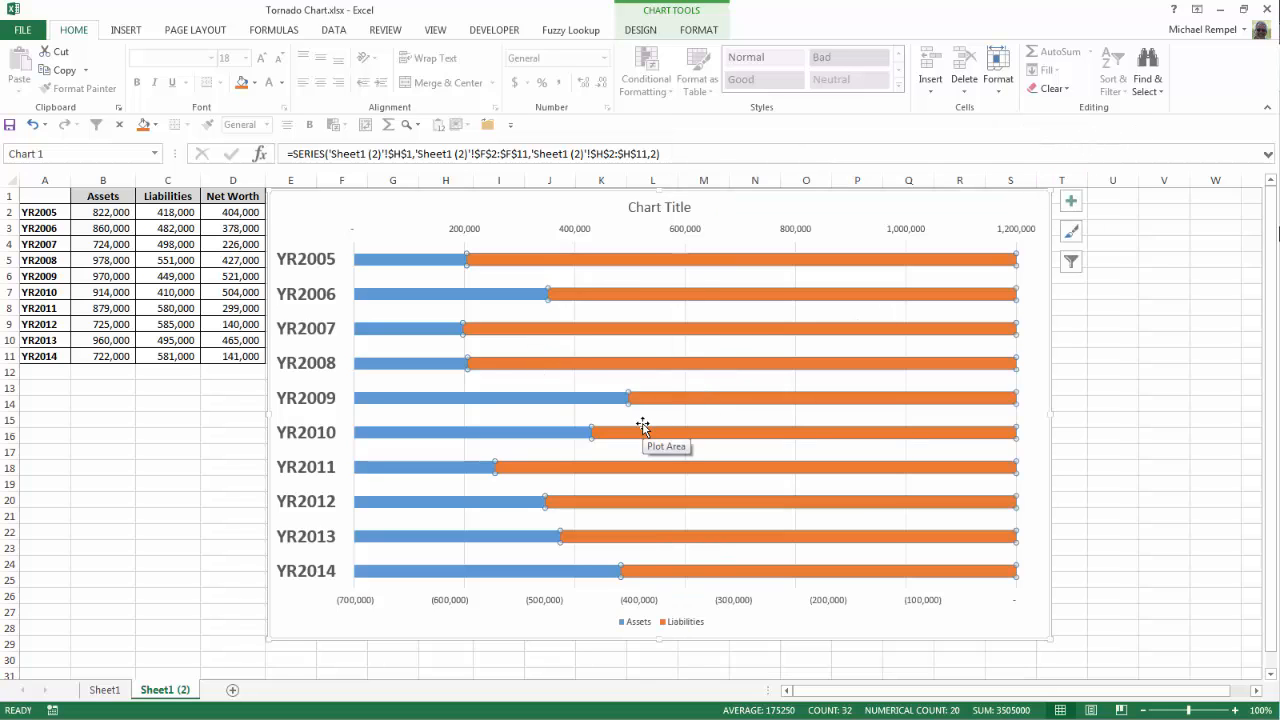
# Step: Delete the secondary horizontal axis at the top of the chart and the chart title
pyautogui.click(685, 225)
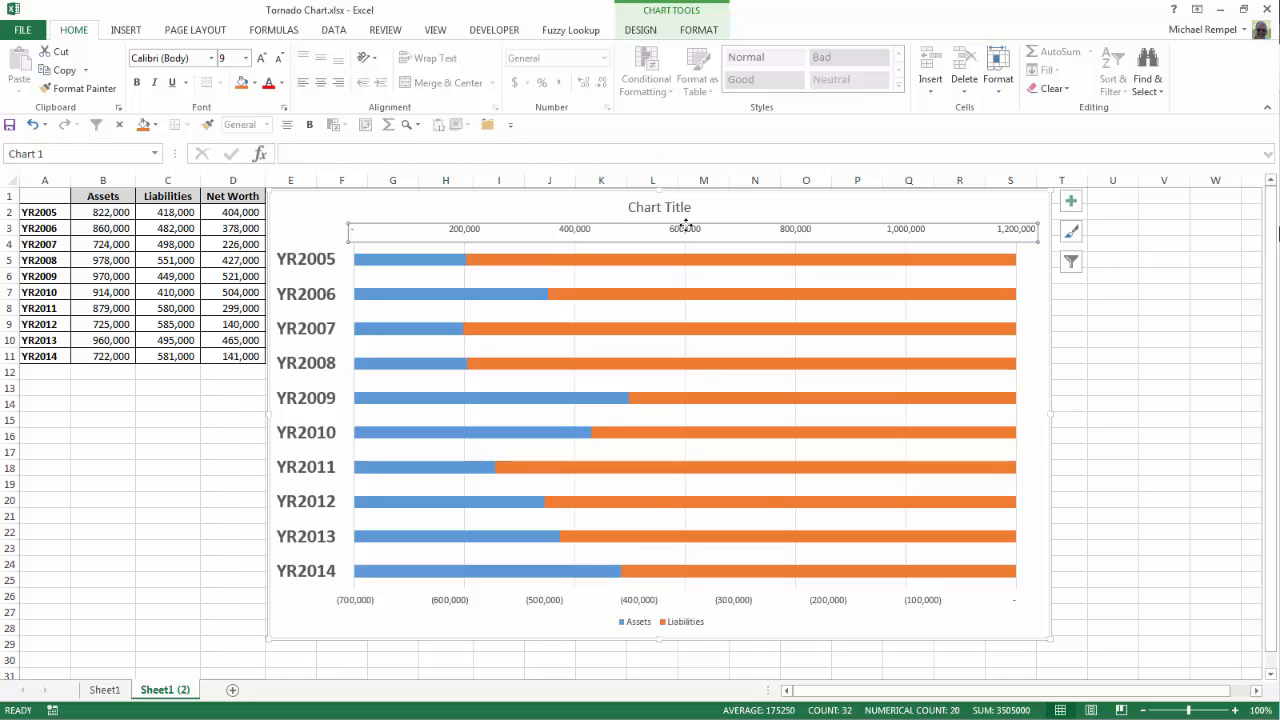
pyautogui.rightClick(687, 234)
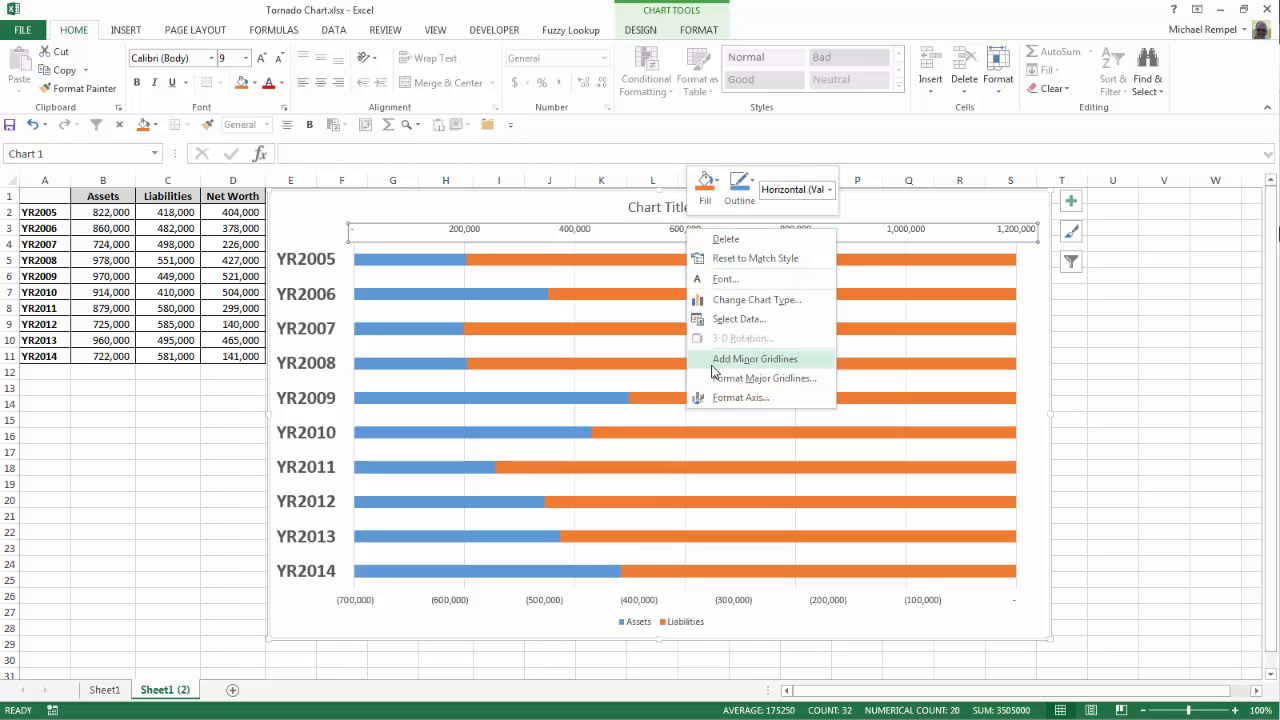
pyautogui.click(726, 241)
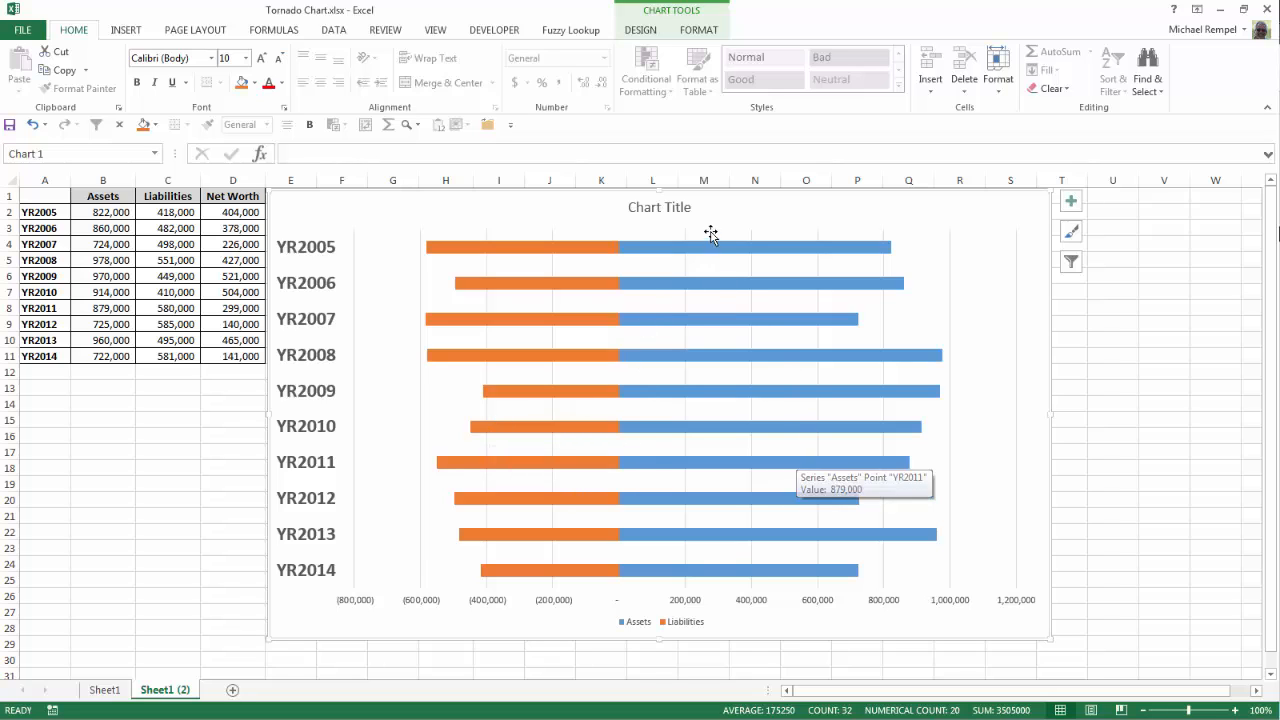
pyautogui.click(688, 207)
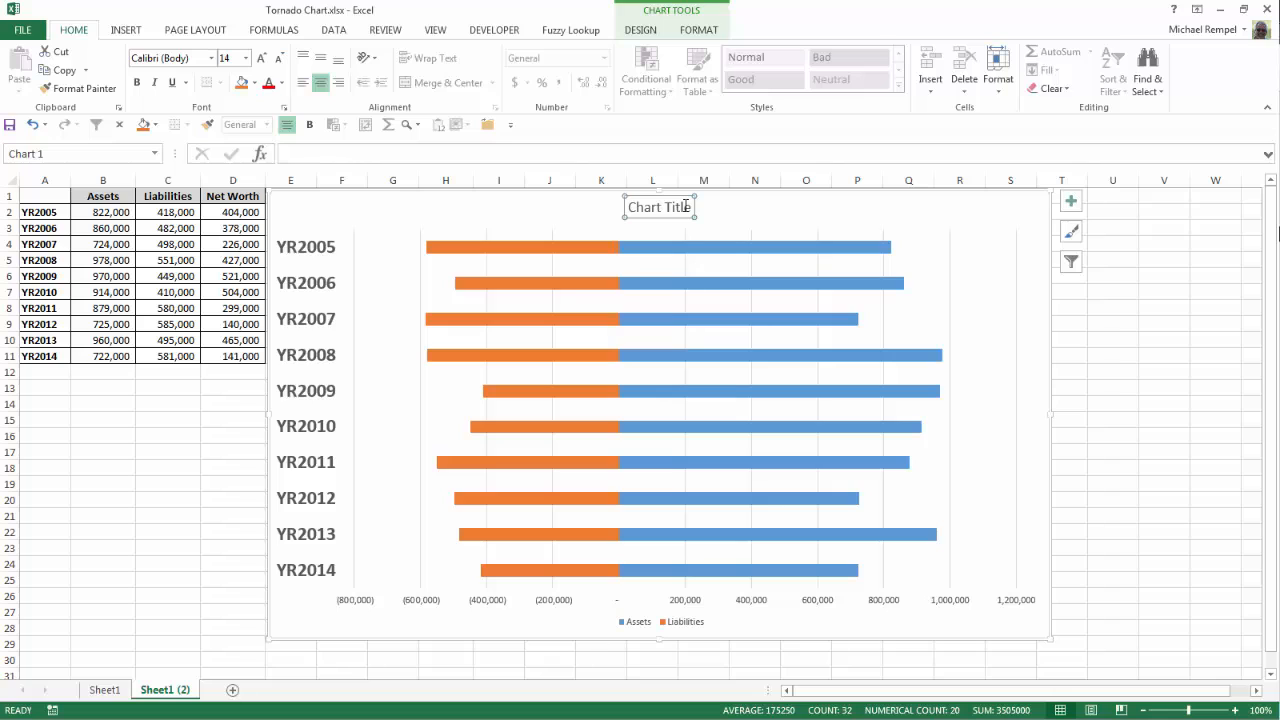
pyautogui.press('Delete')
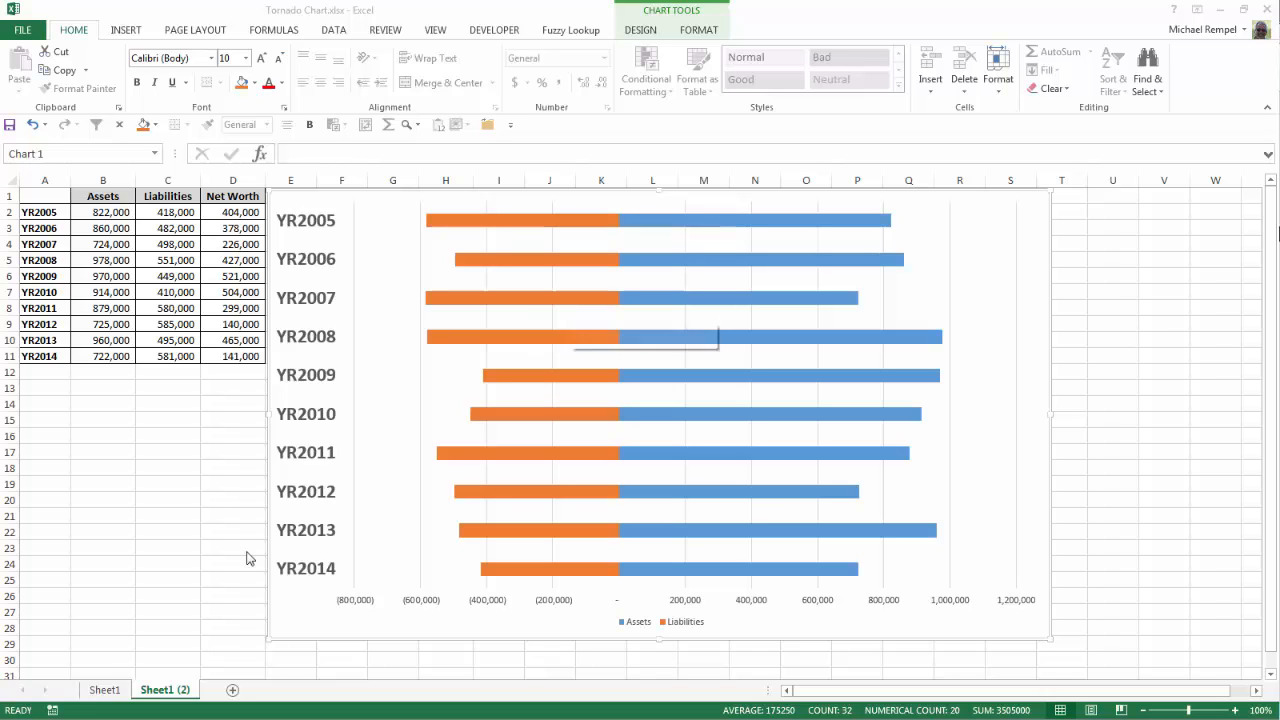
# Step: Give the Liabilities bars a solid fill in standard red
pyautogui.click(528, 222)
pyautogui.rightClick(528, 222)
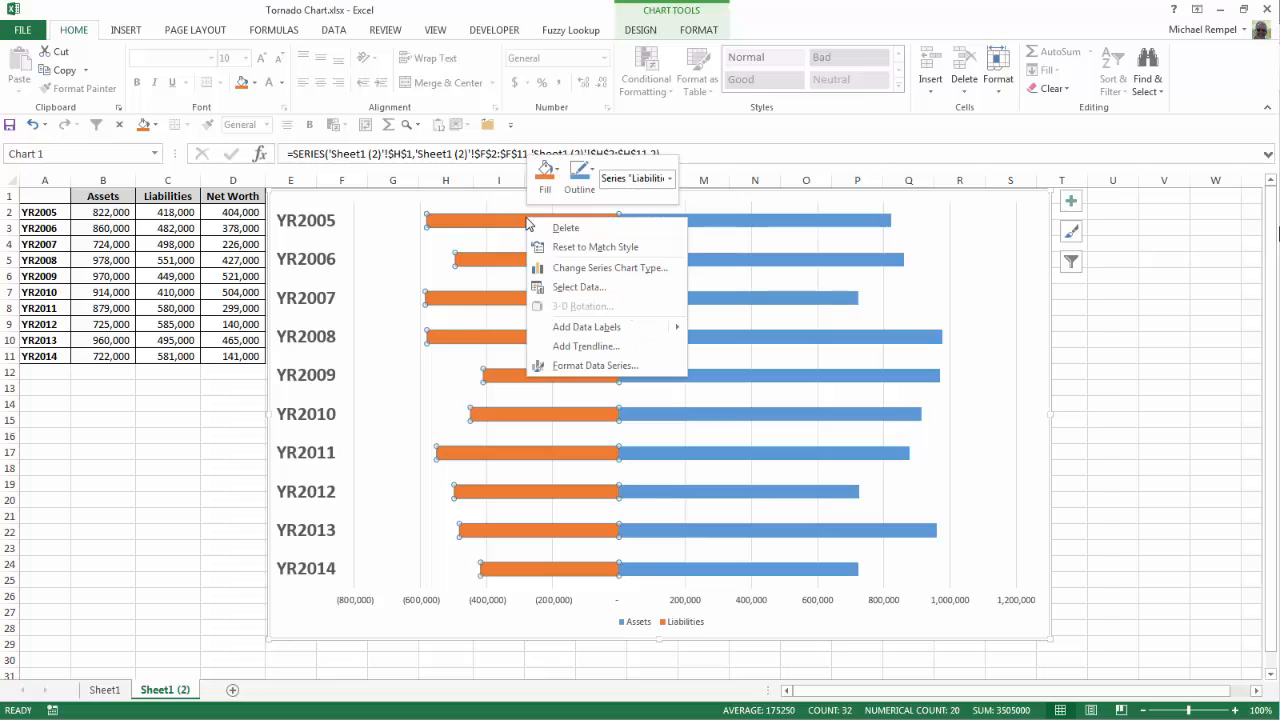
pyautogui.click(596, 366)
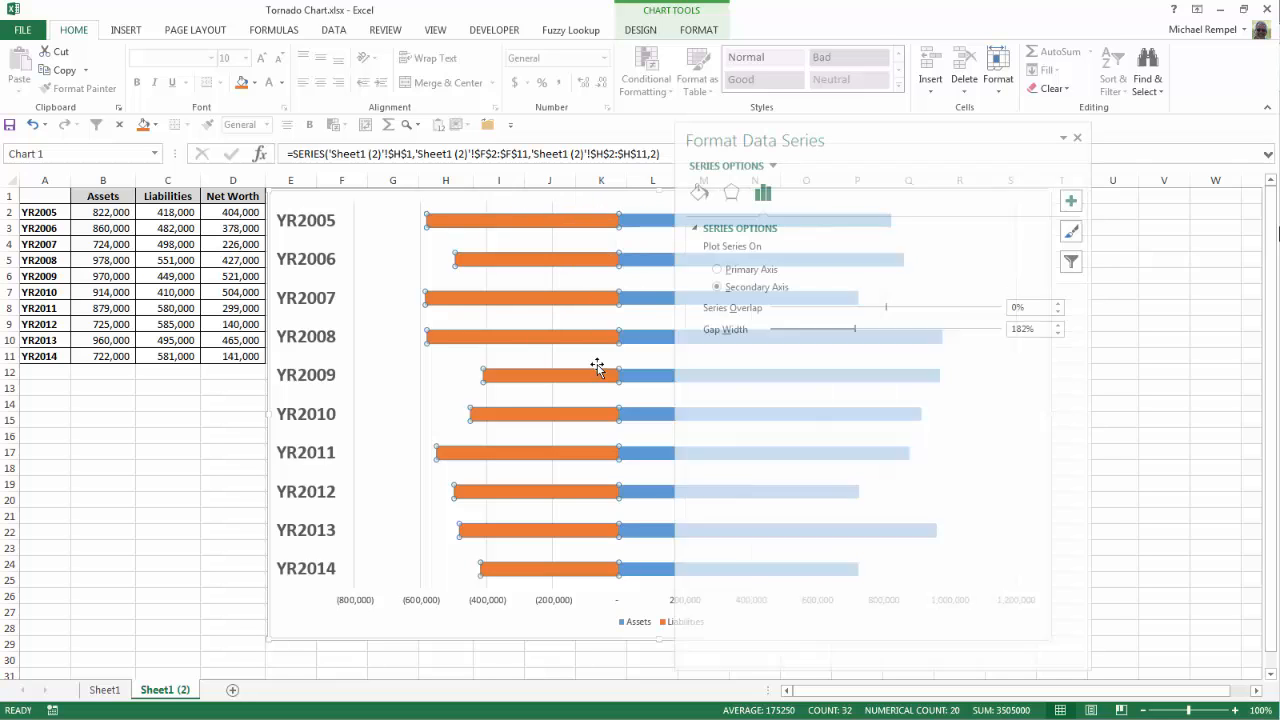
pyautogui.click(699, 193)
pyautogui.click(705, 228)
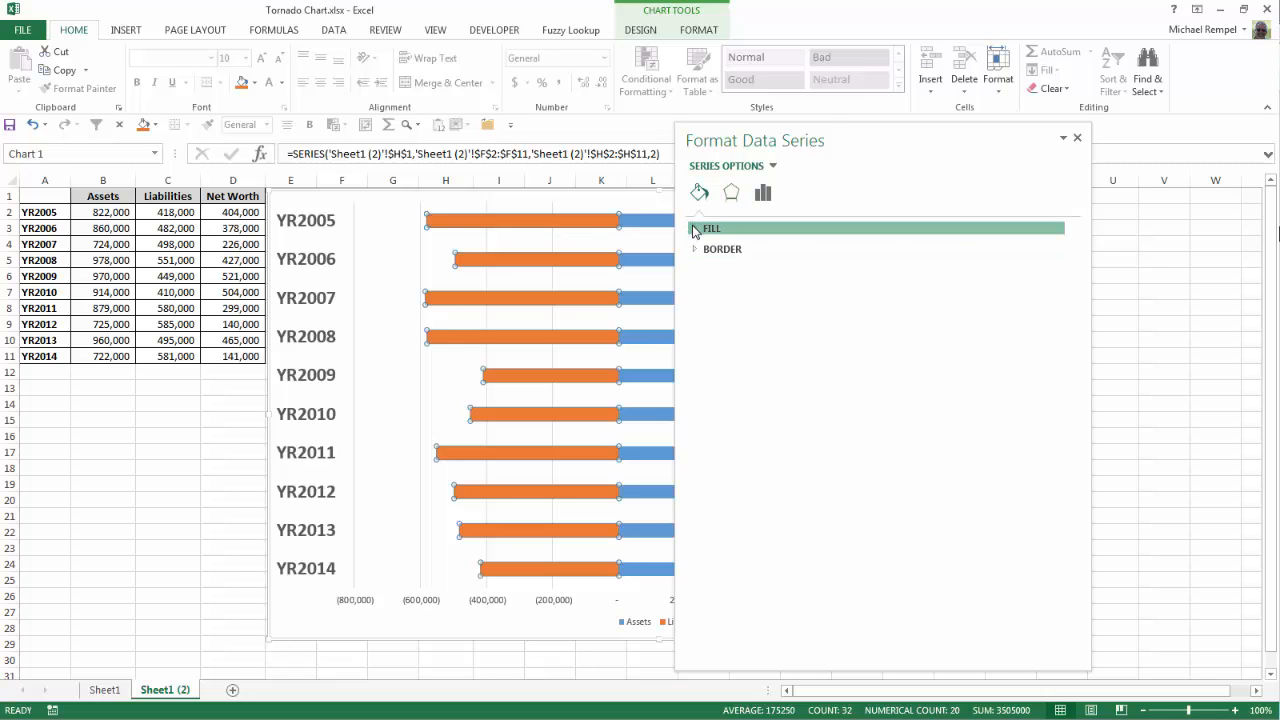
pyautogui.click(1057, 390)
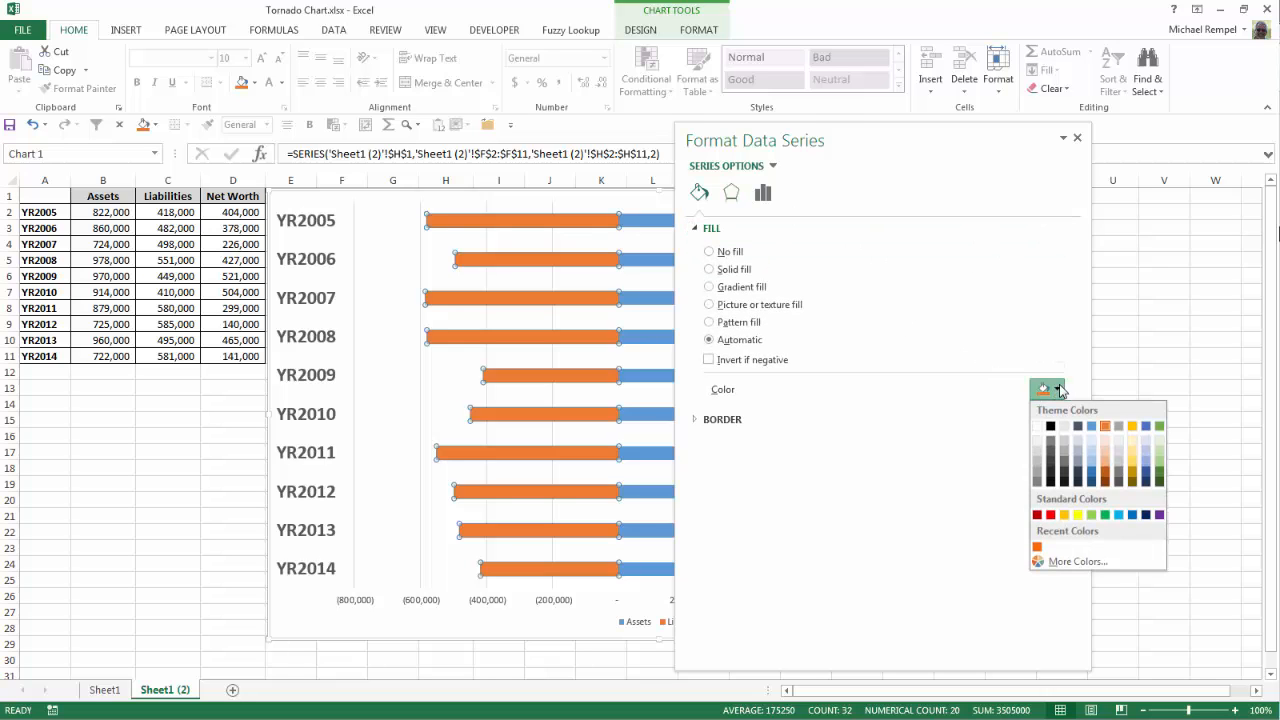
pyautogui.click(1050, 515)
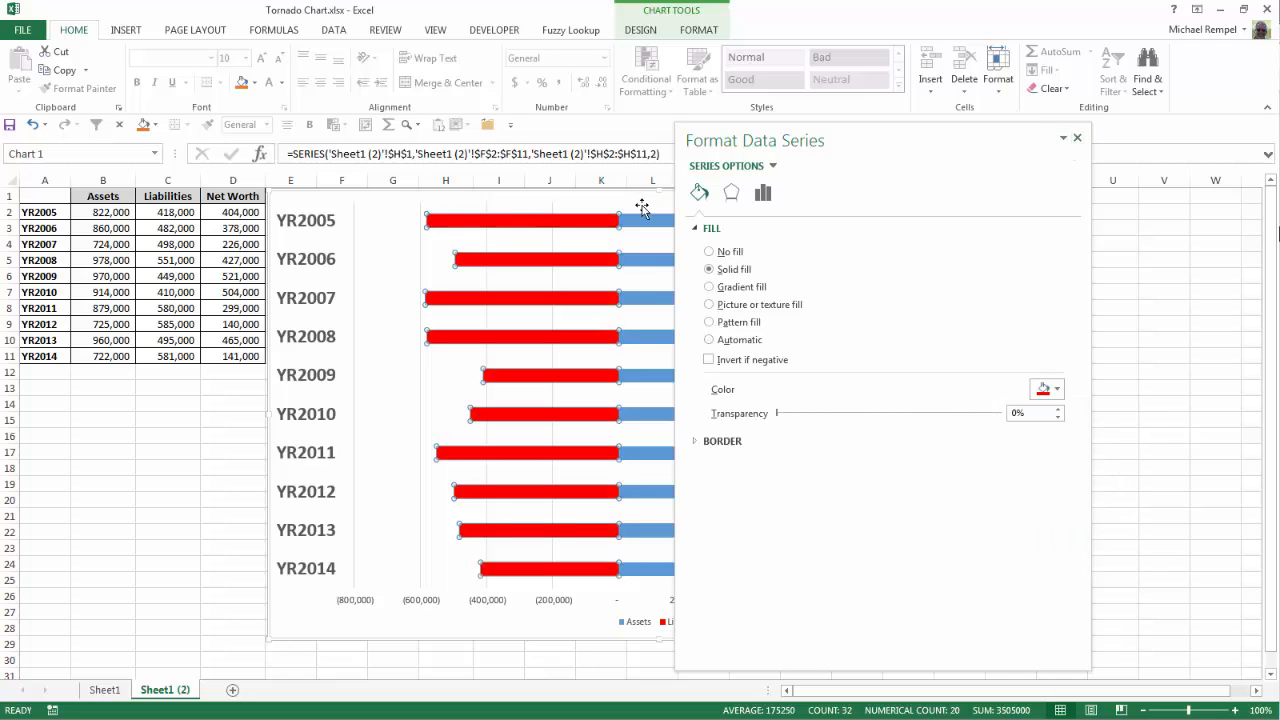
# Step: Give the Assets bars a solid gray fill
pyautogui.moveTo(940, 142); pyautogui.dragTo(1034, 151)
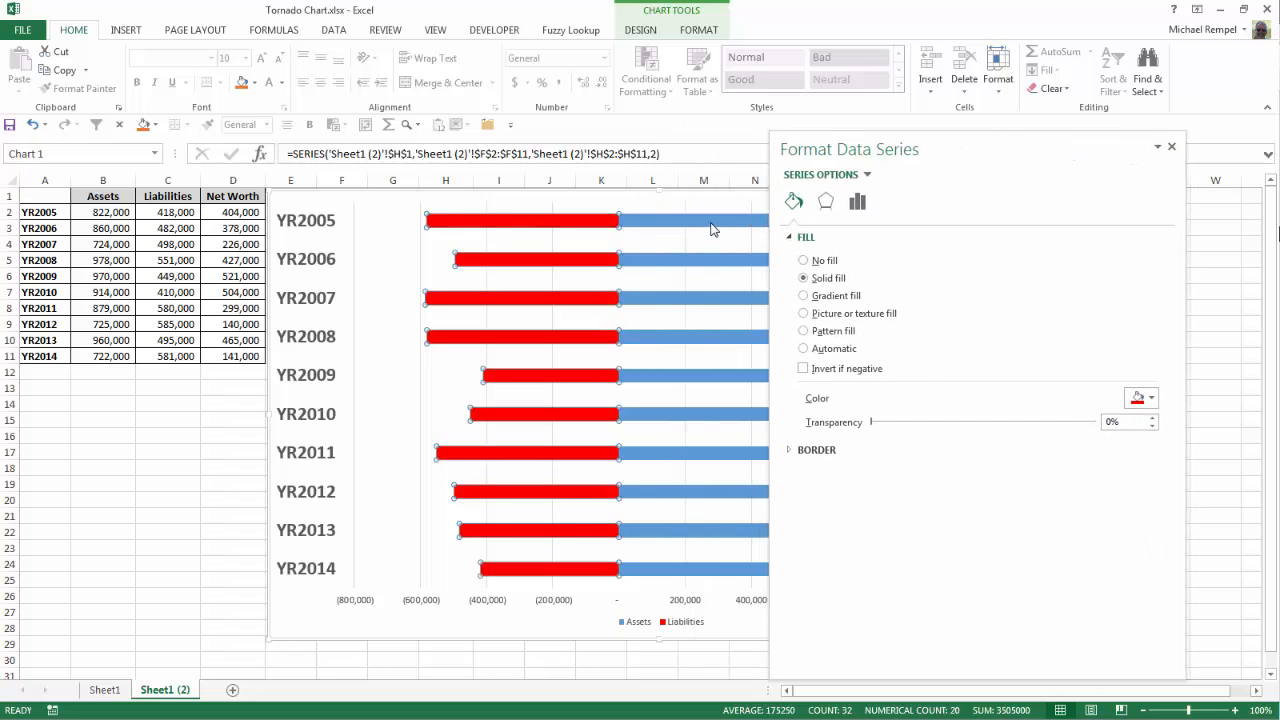
pyautogui.click(711, 222)
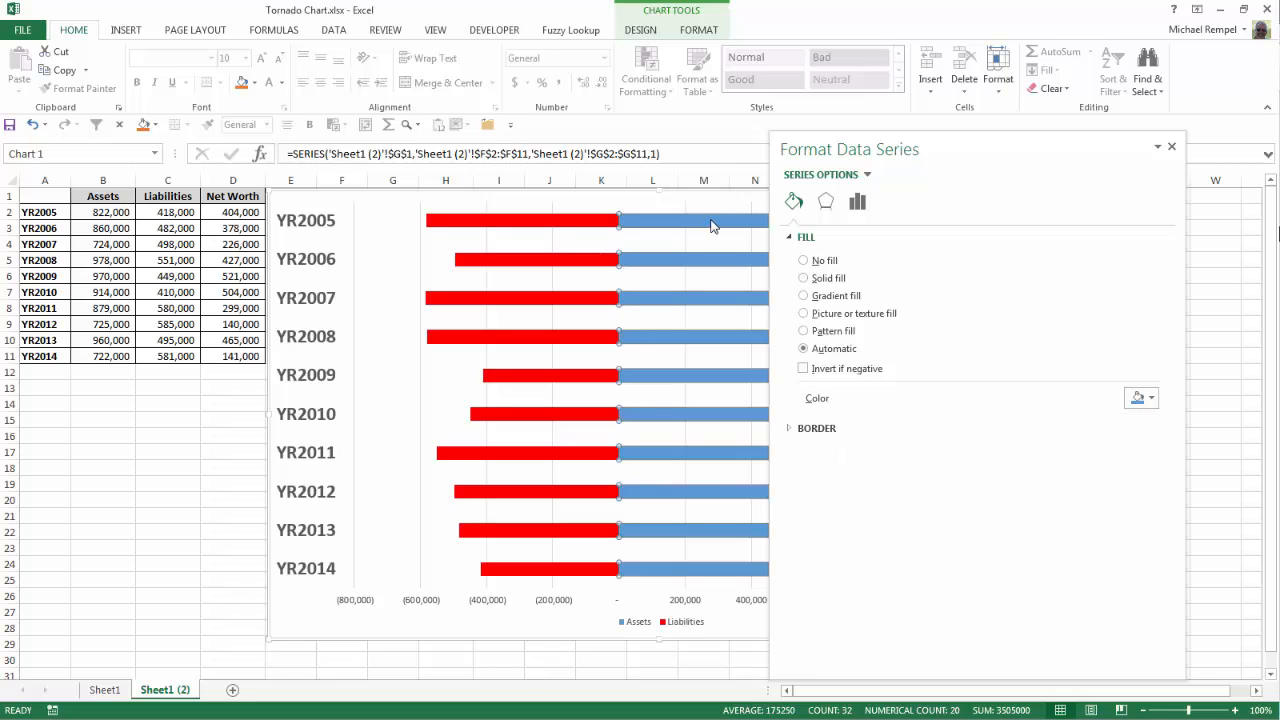
pyautogui.click(1148, 398)
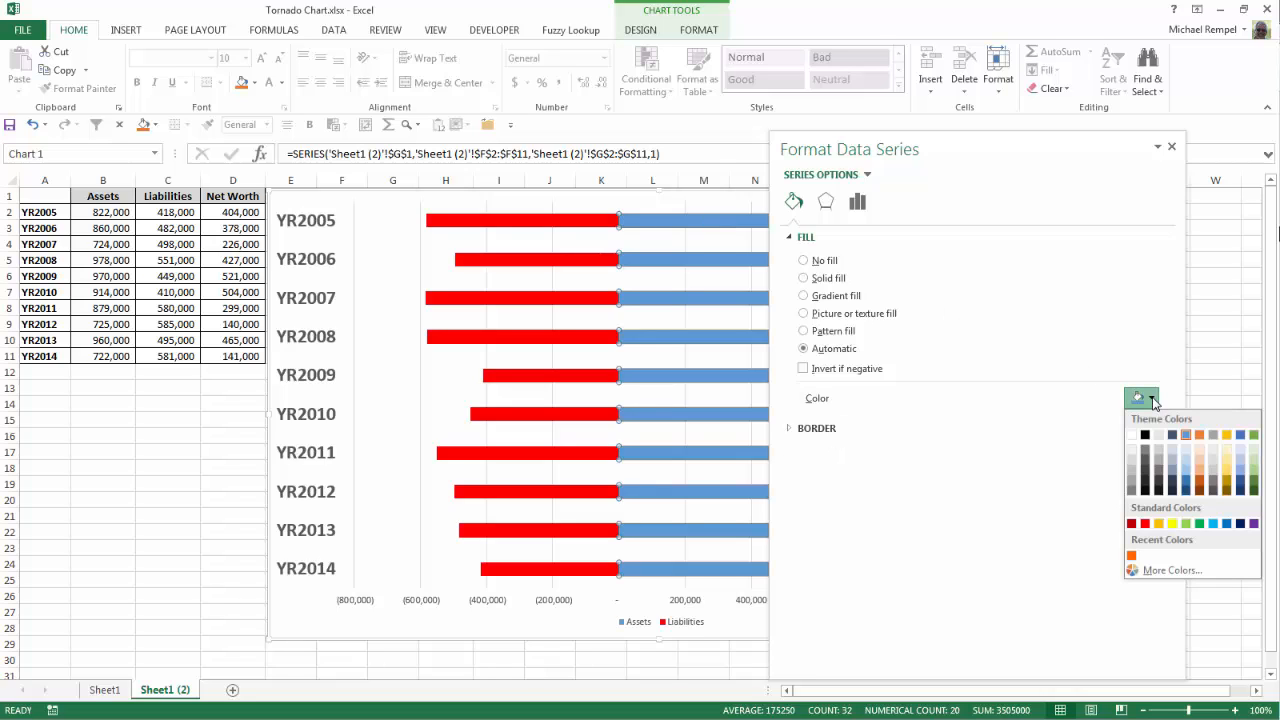
pyautogui.click(1146, 452)
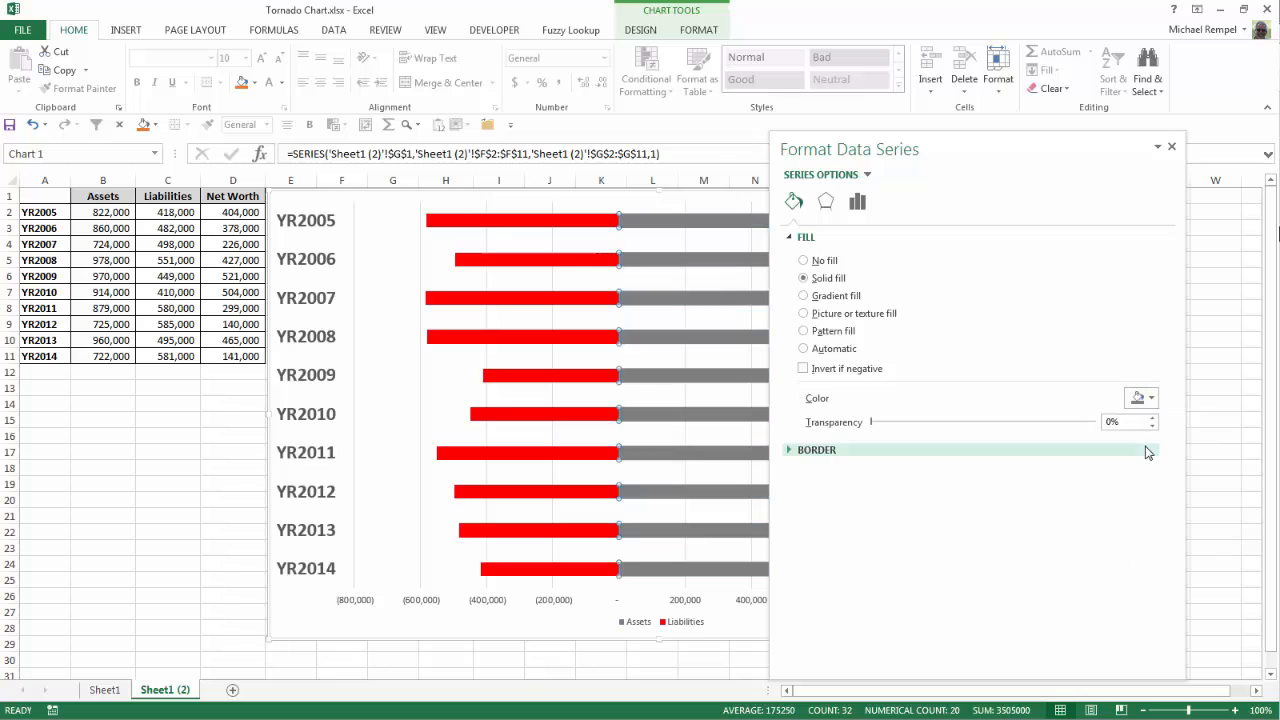
pyautogui.click(1169, 148)
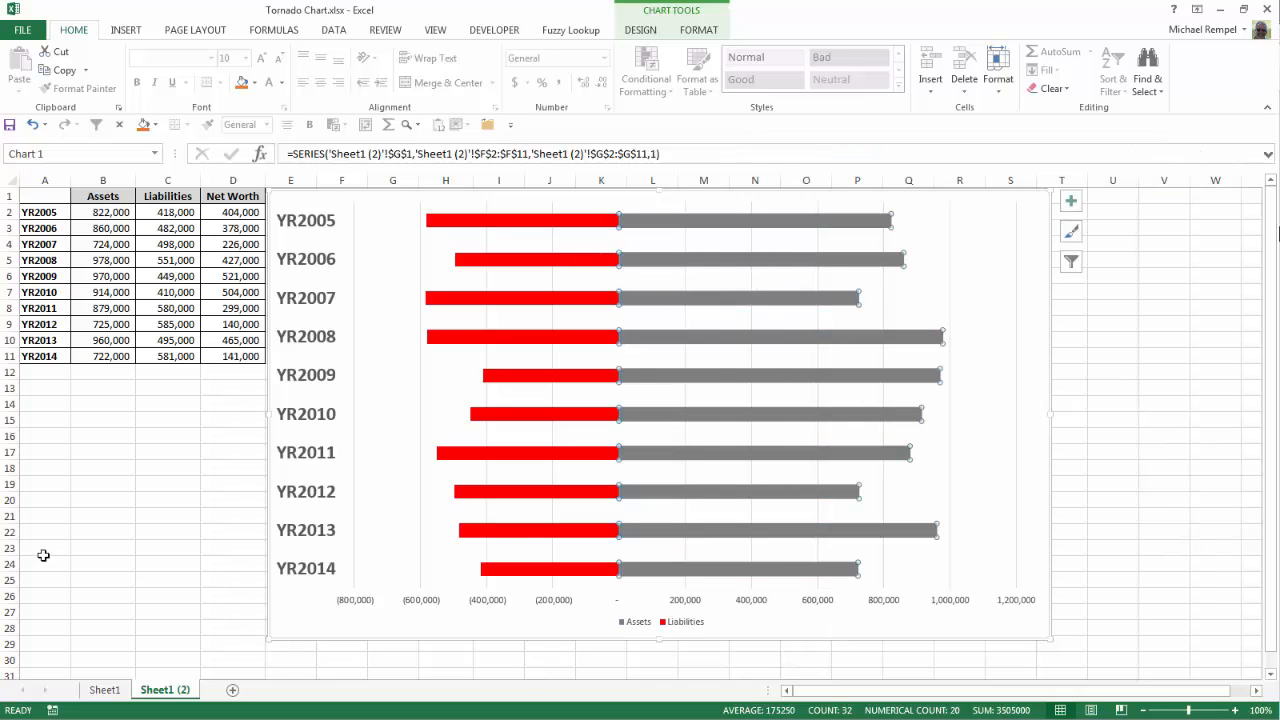
# Step: Compare the chart with the finished example on Sheet1
pyautogui.click(36, 500)
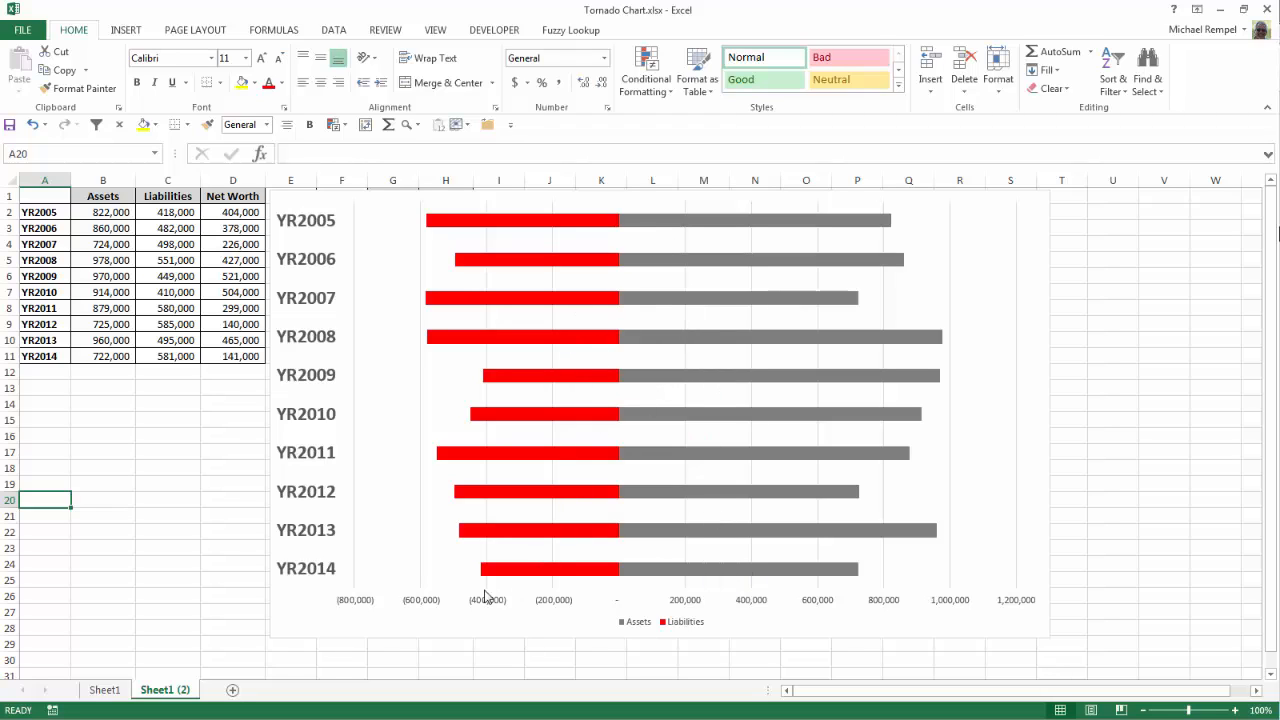
pyautogui.click(112, 690)
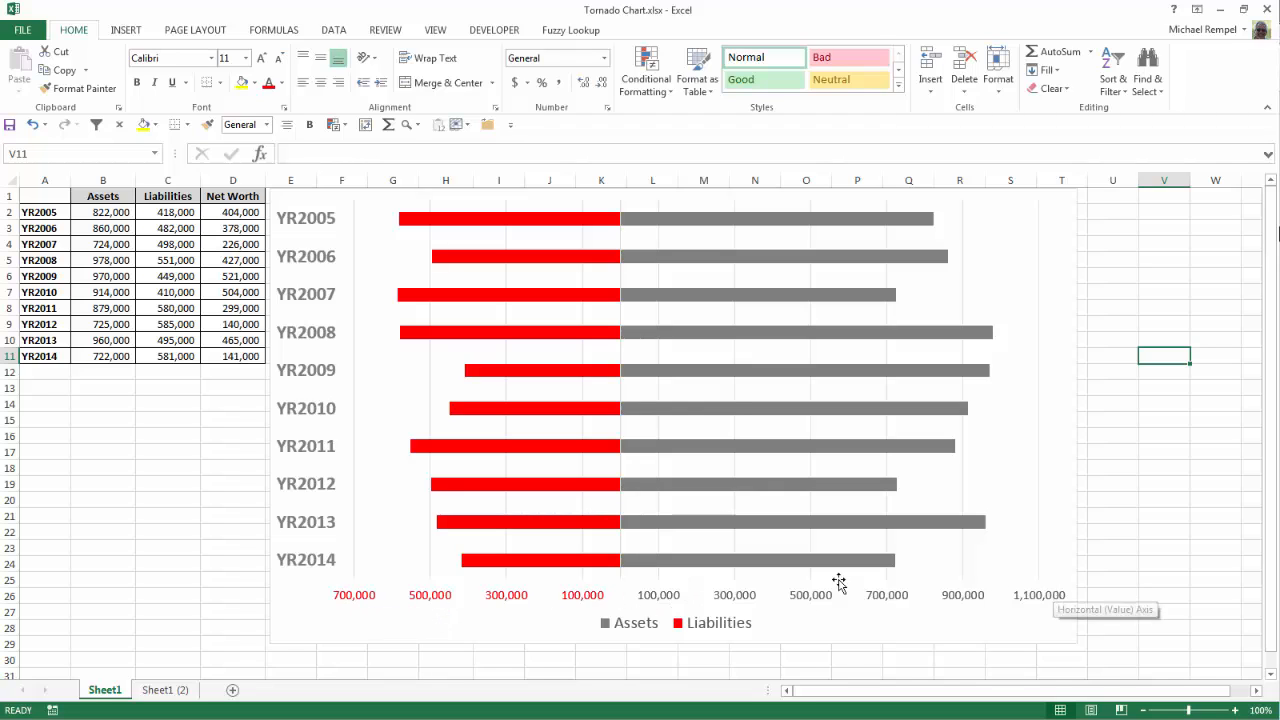
pyautogui.click(158, 692)
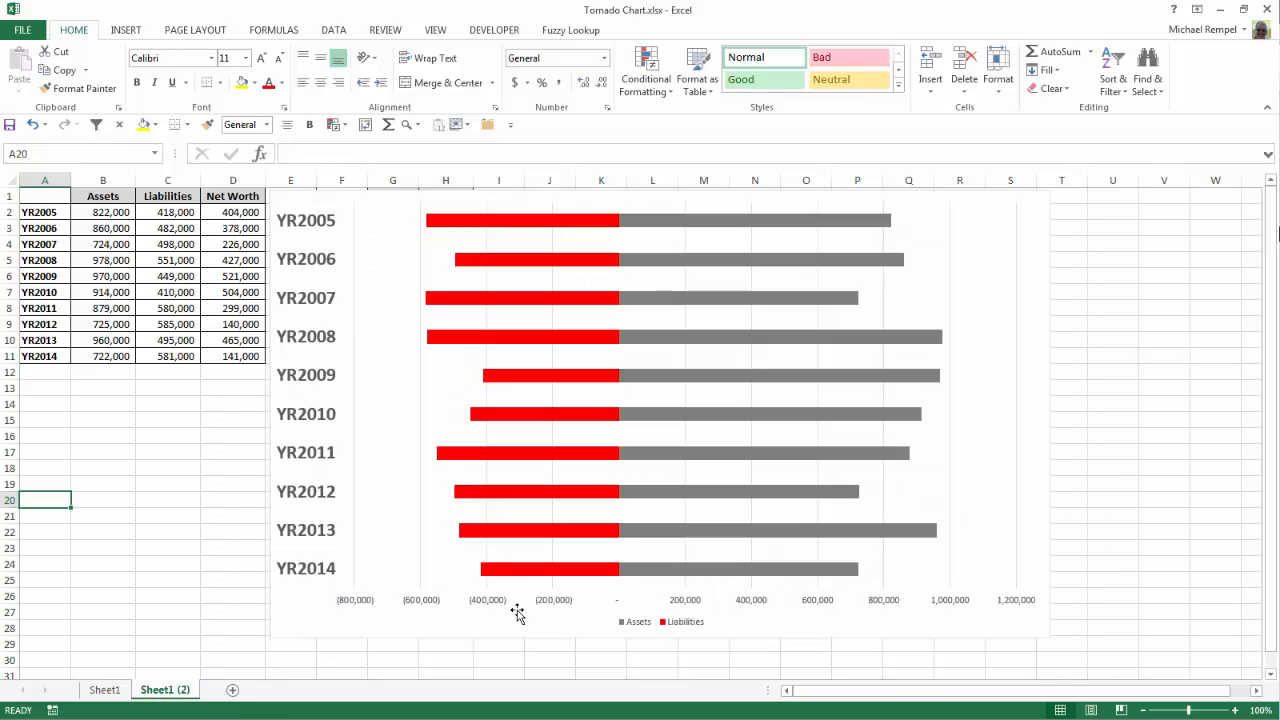
# Step: Format the horizontal axis numbers with the custom type #,##0;[Red]#,##0
pyautogui.rightClick(557, 602)
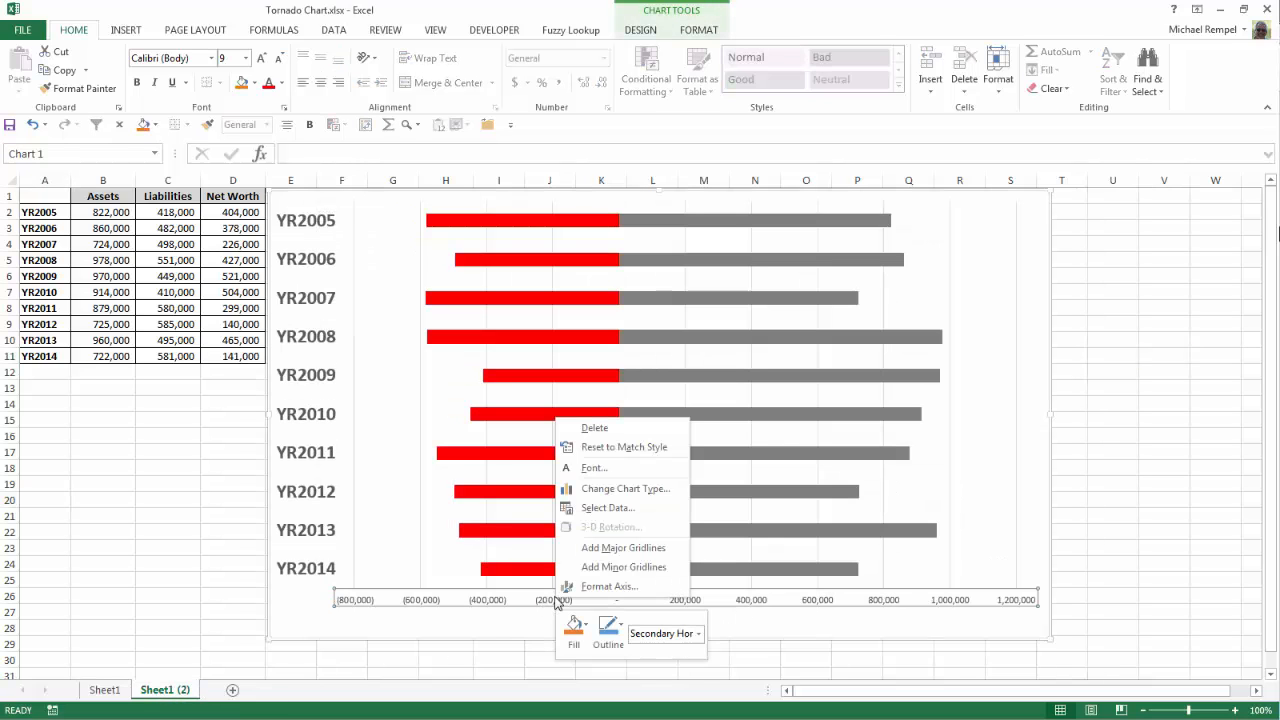
pyautogui.click(609, 587)
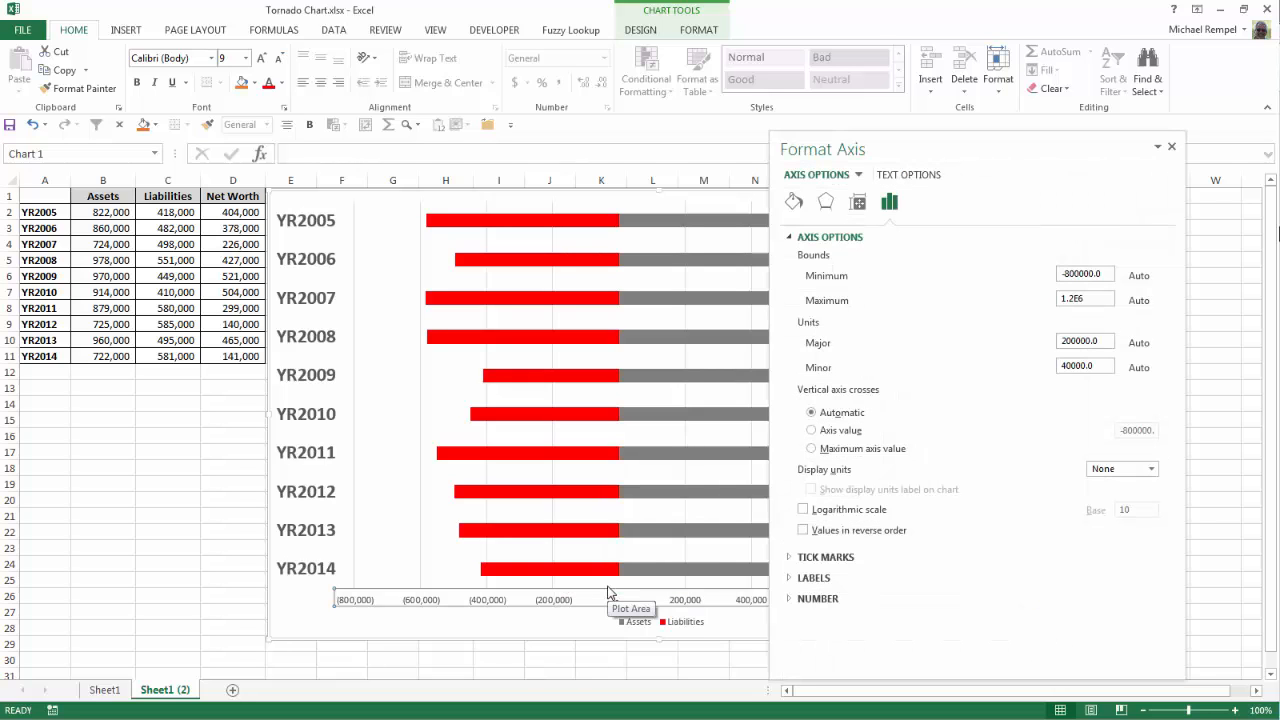
pyautogui.click(789, 237)
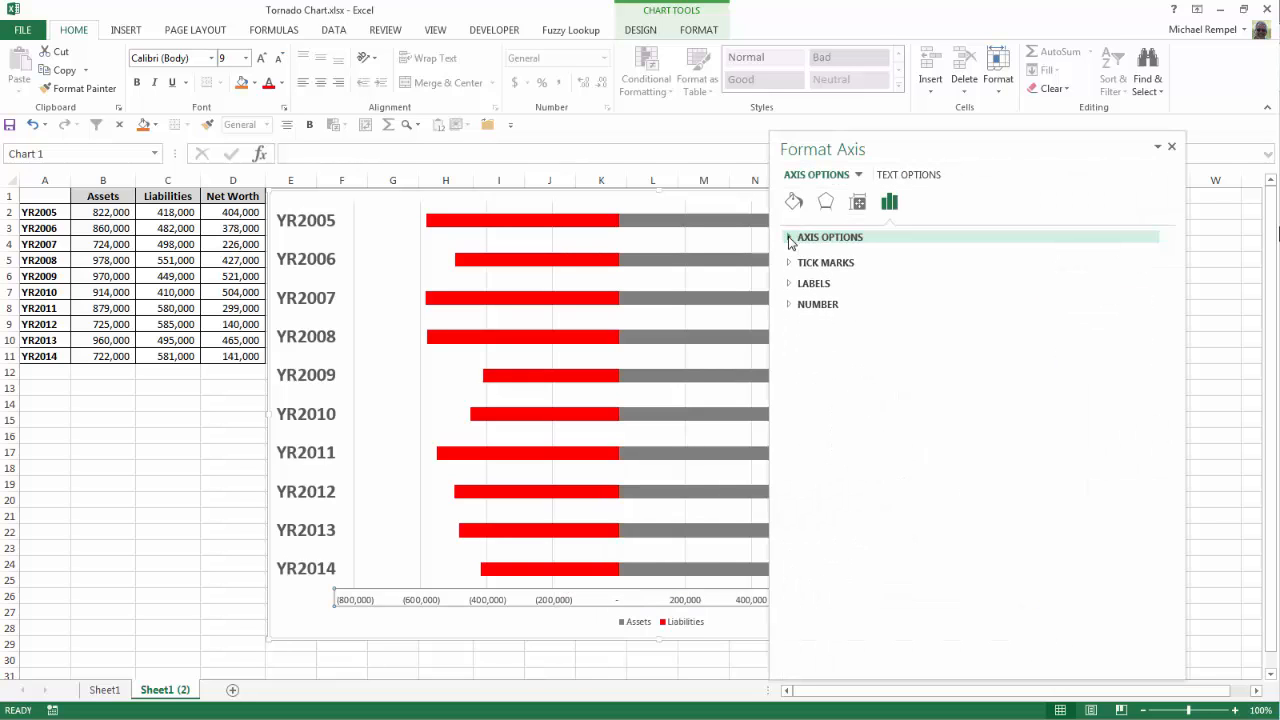
pyautogui.click(791, 300)
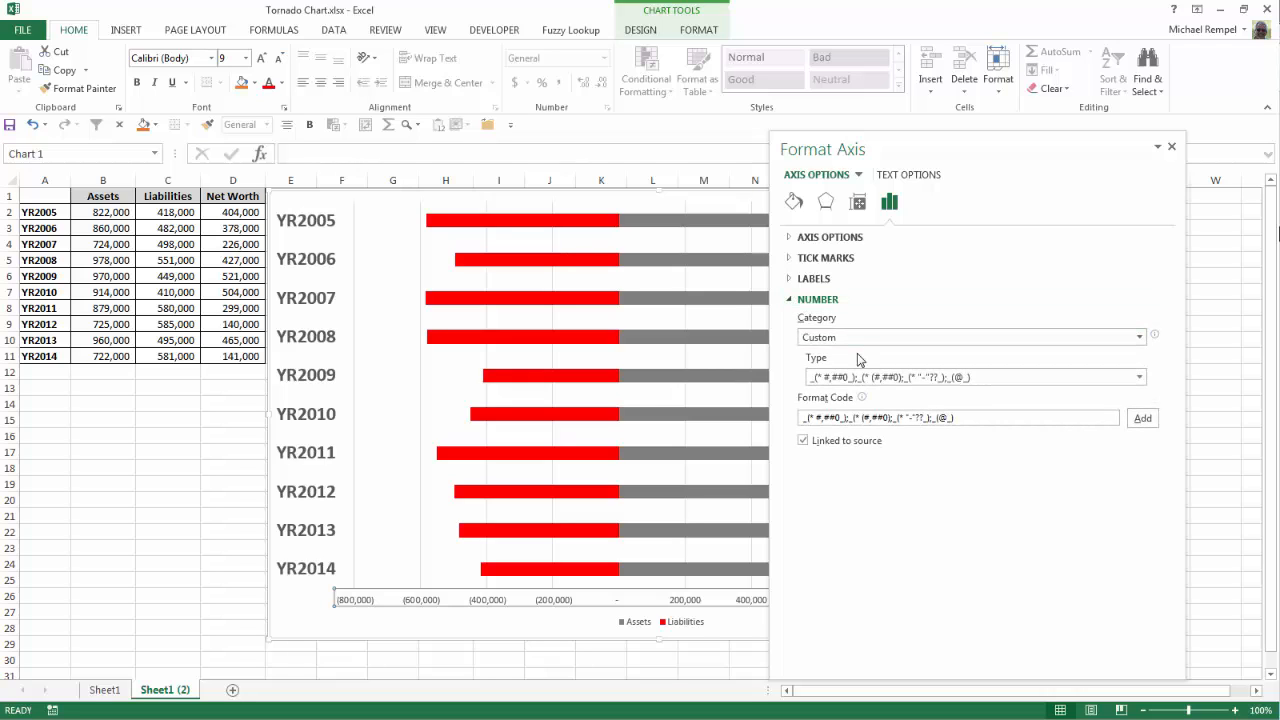
pyautogui.click(1139, 337)
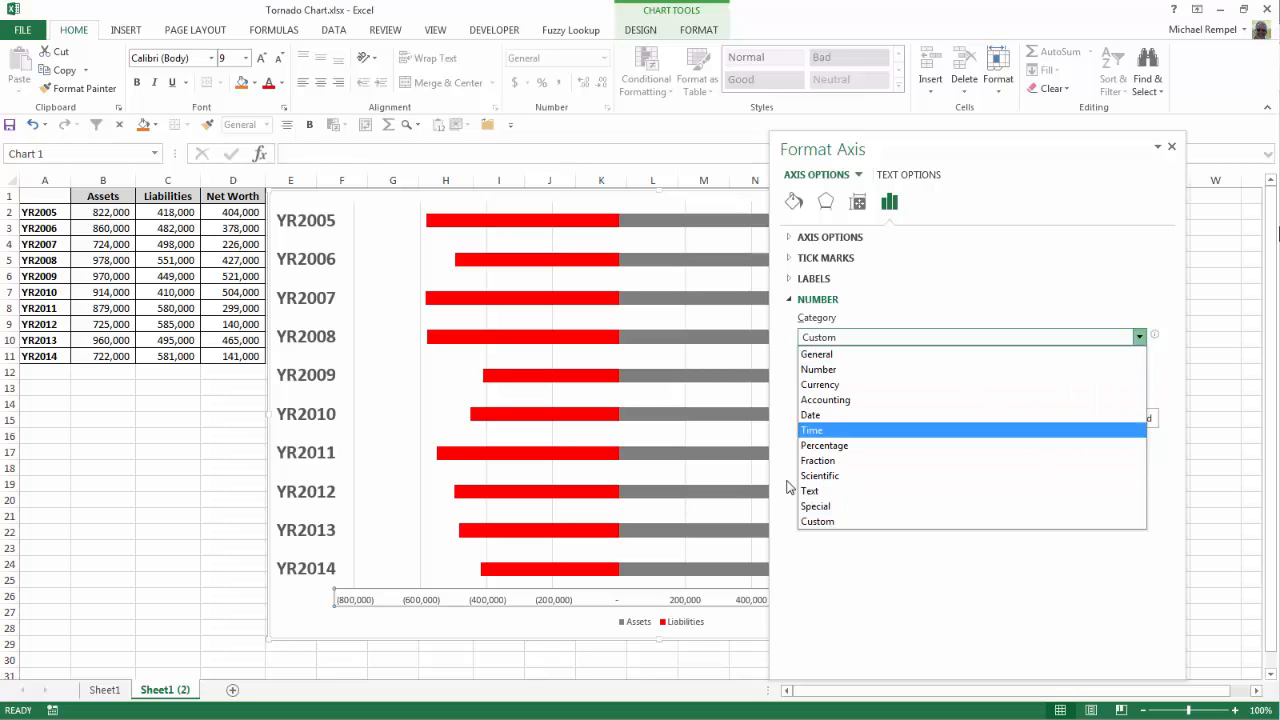
pyautogui.click(815, 521)
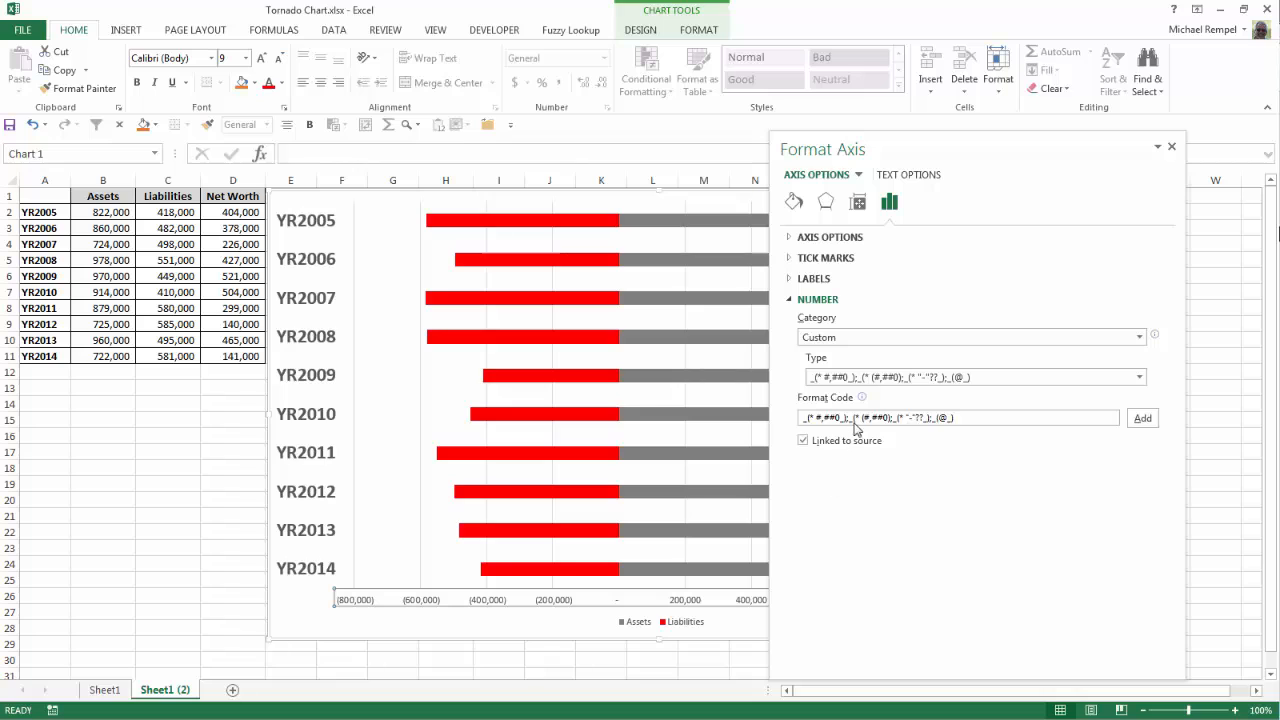
pyautogui.click(1141, 377)
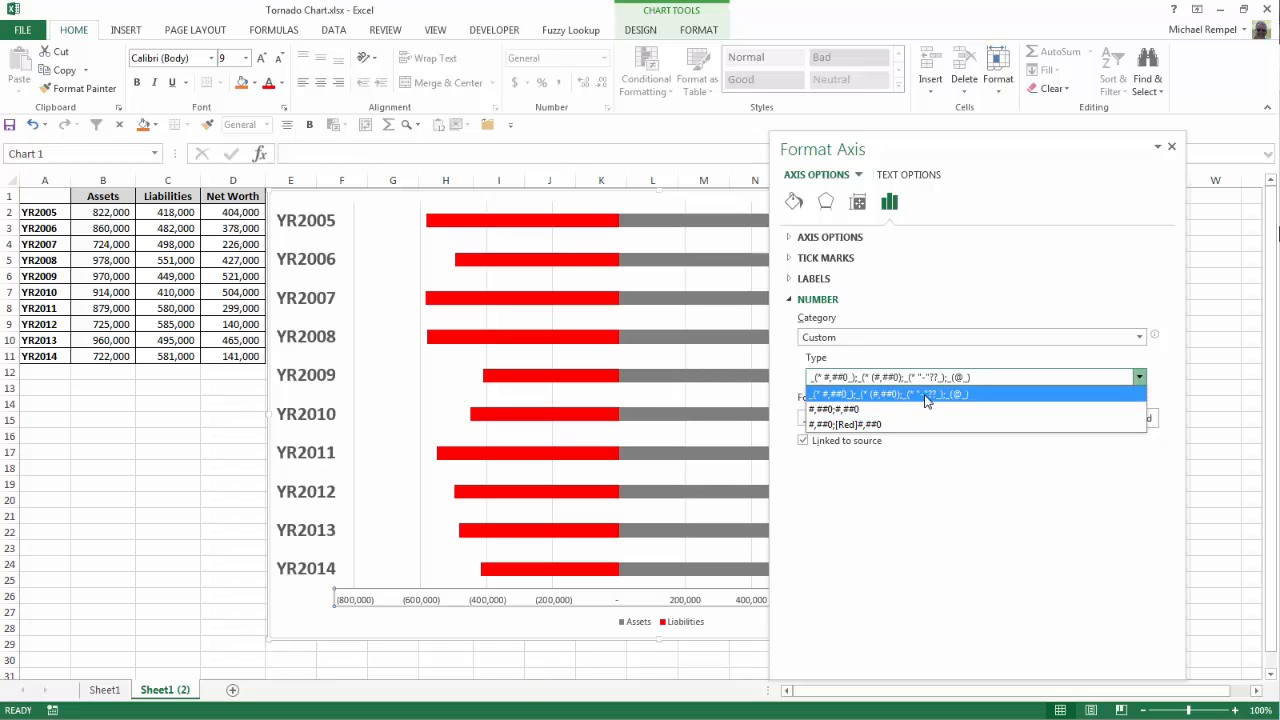
pyautogui.click(885, 409)
pyautogui.click(1141, 378)
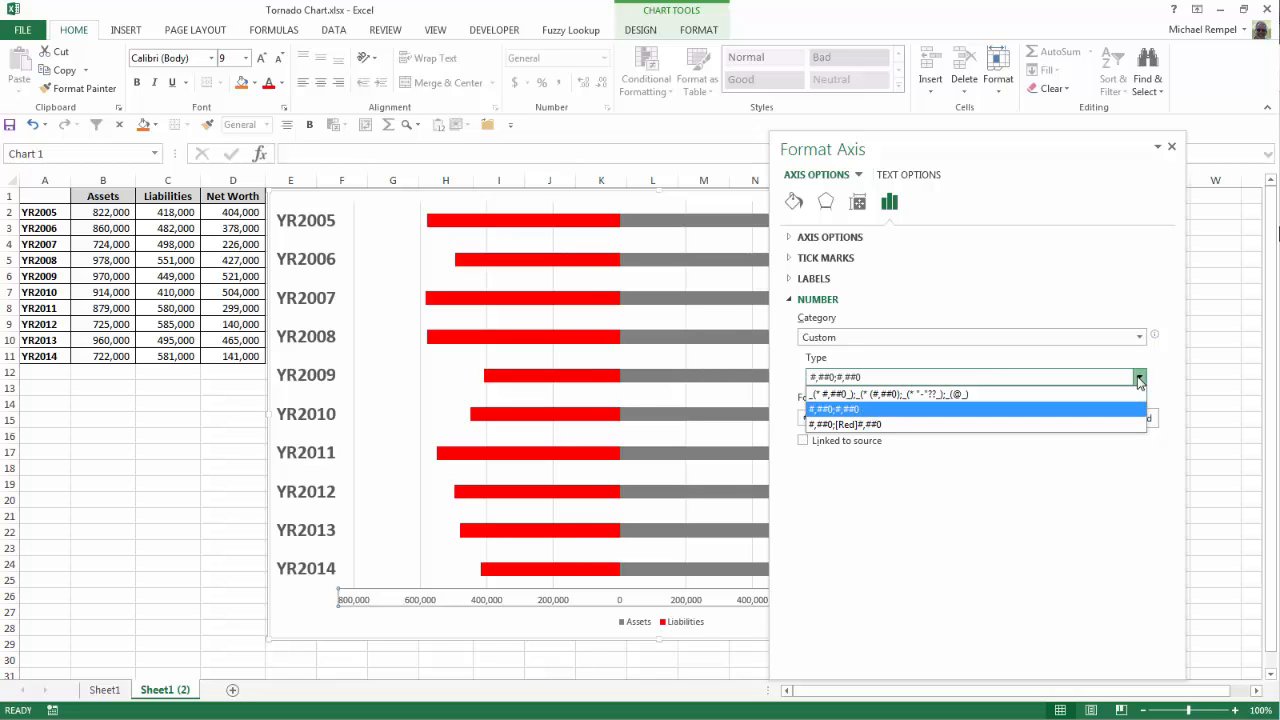
pyautogui.click(848, 425)
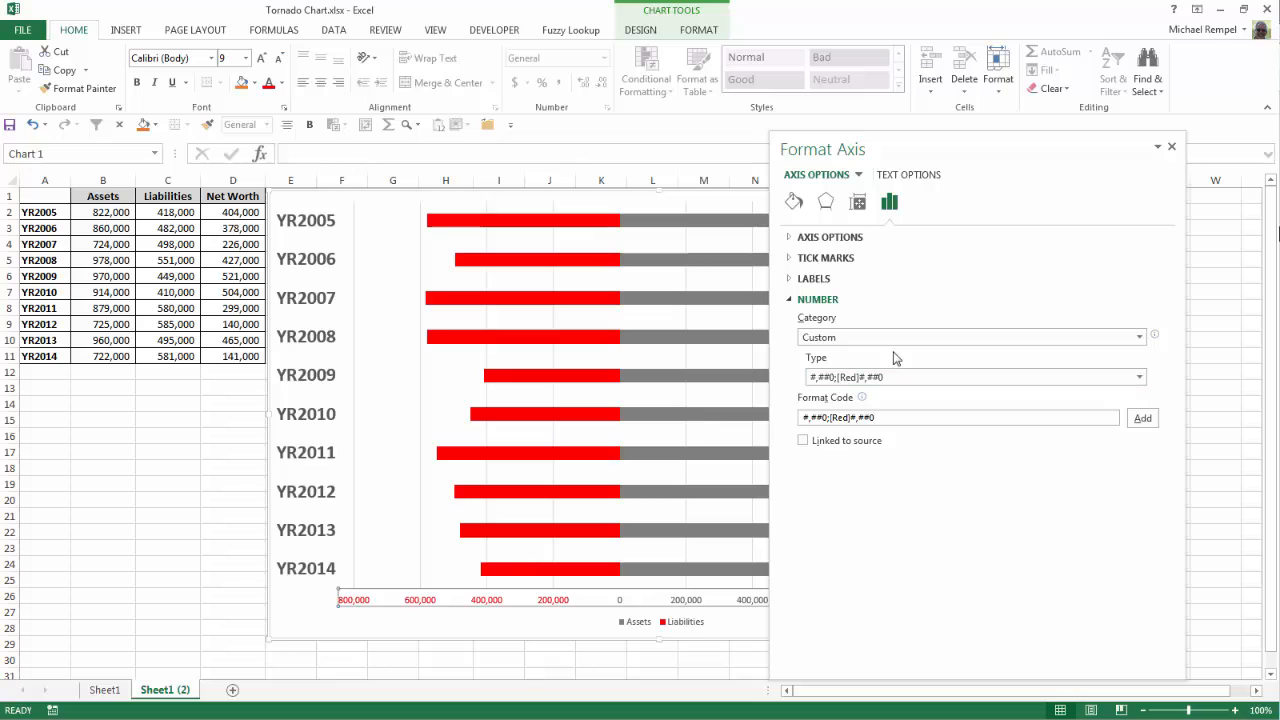
pyautogui.click(920, 418)
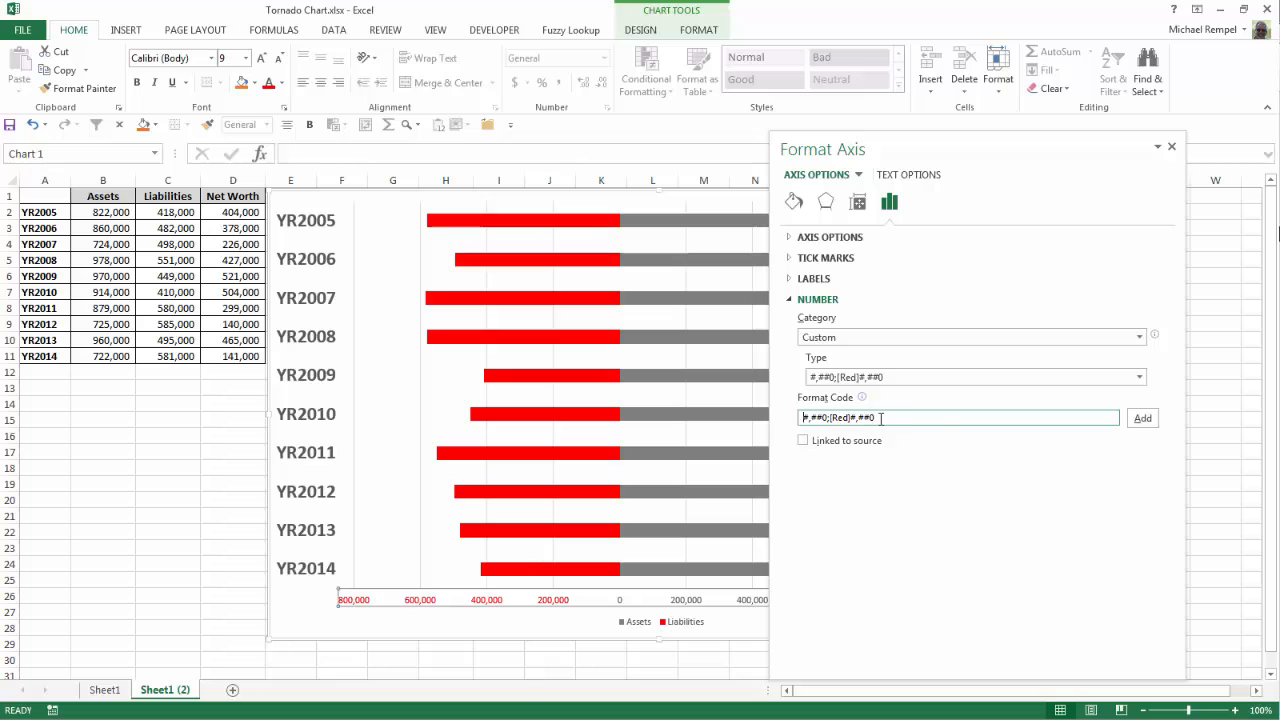
pyautogui.click(1139, 377)
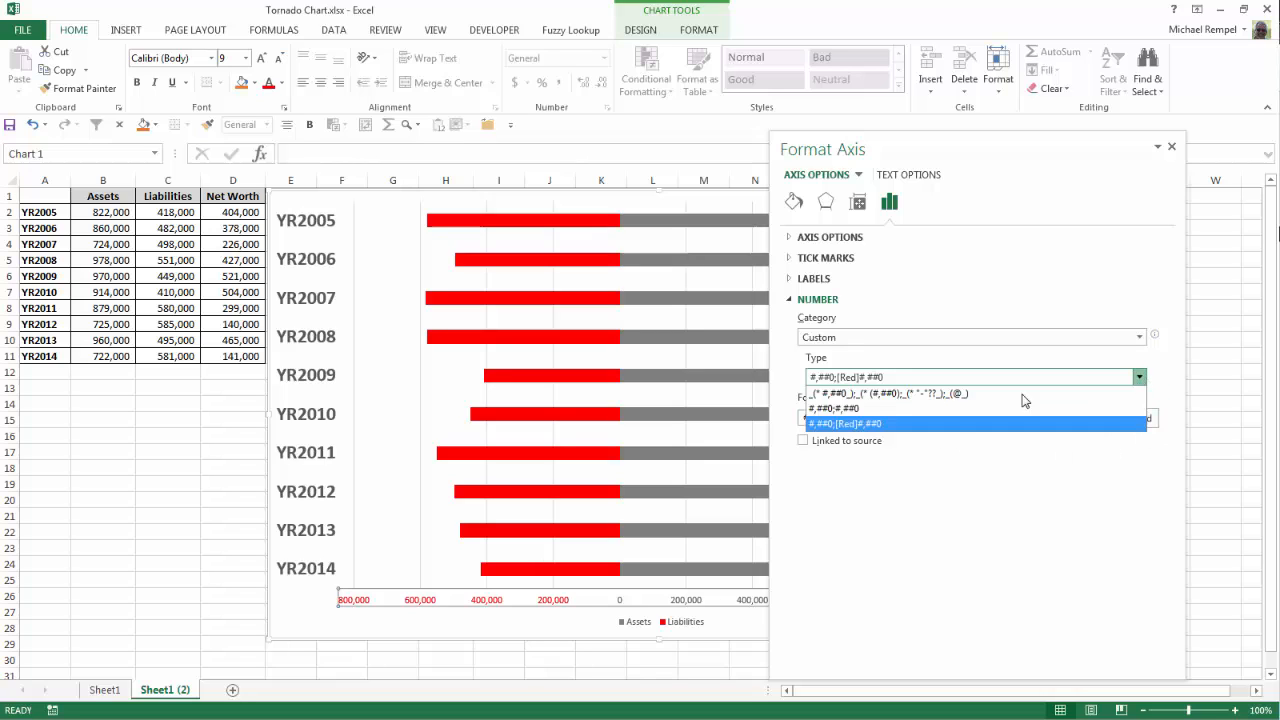
pyautogui.click(862, 428)
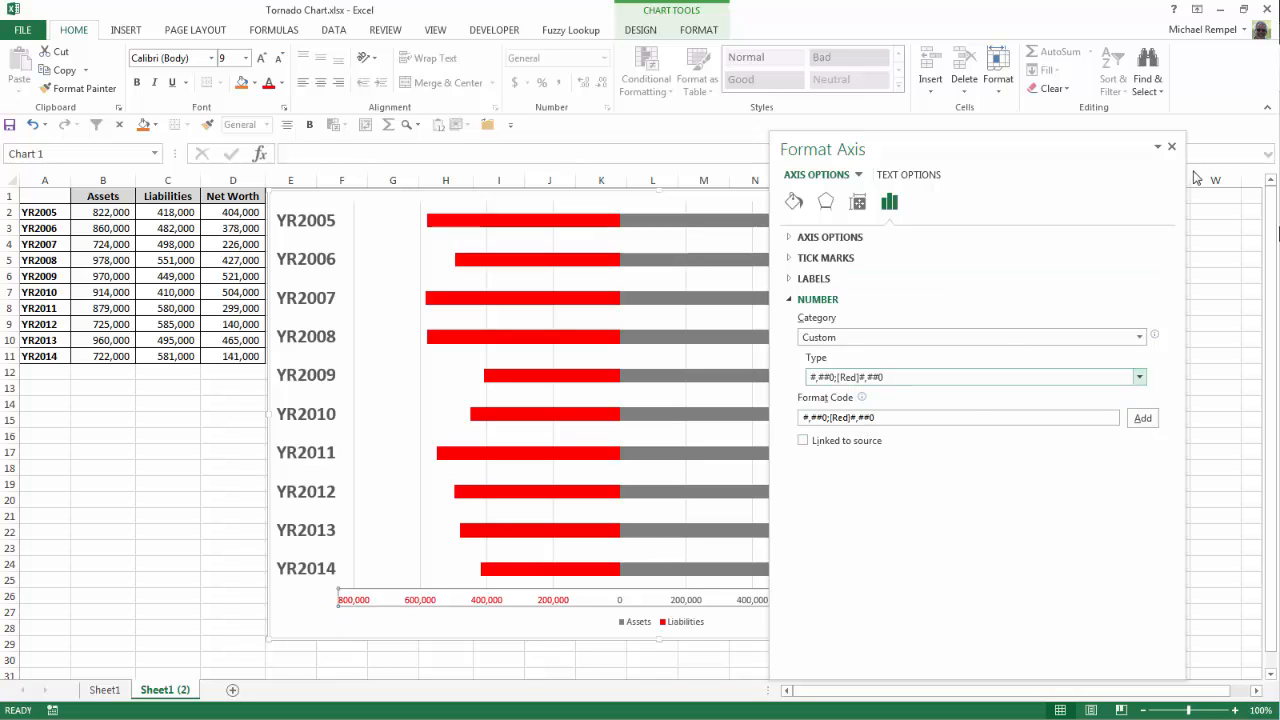
# Step: Set the horizontal axis labels' font size to 14 pt
pyautogui.click(1171, 147)
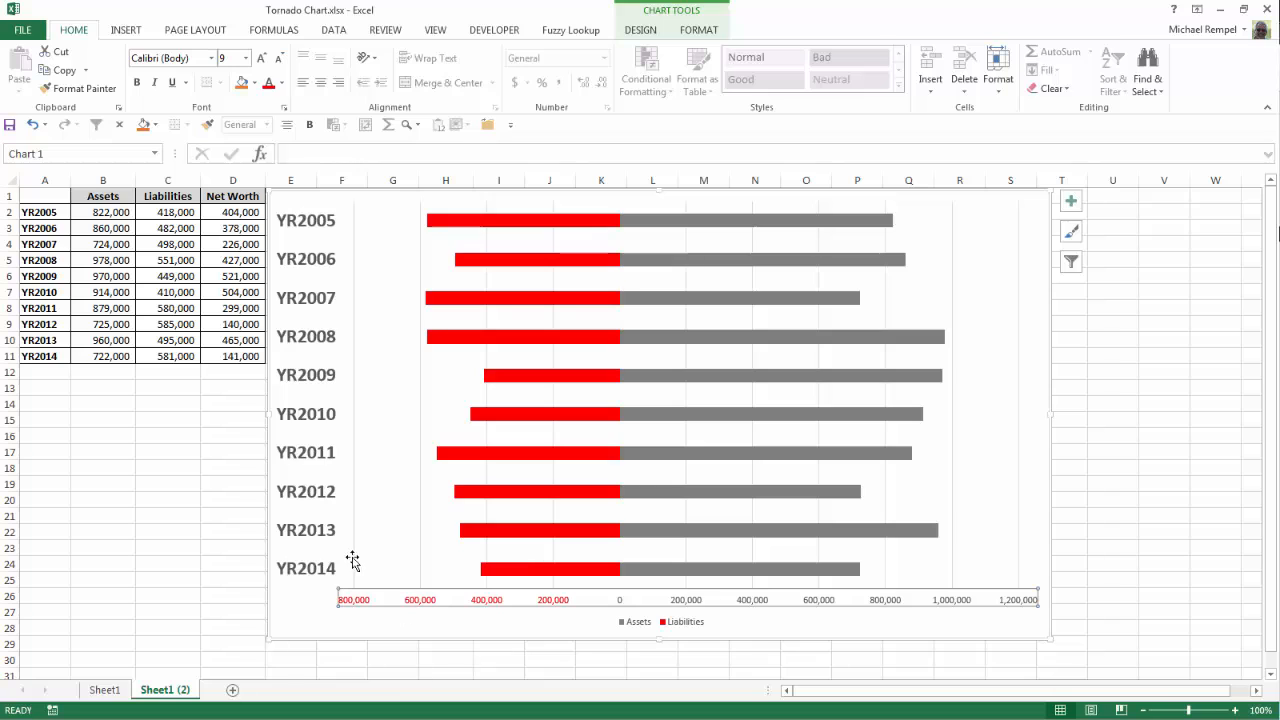
pyautogui.click(261, 59)
pyautogui.click(261, 59)
pyautogui.click(261, 59)
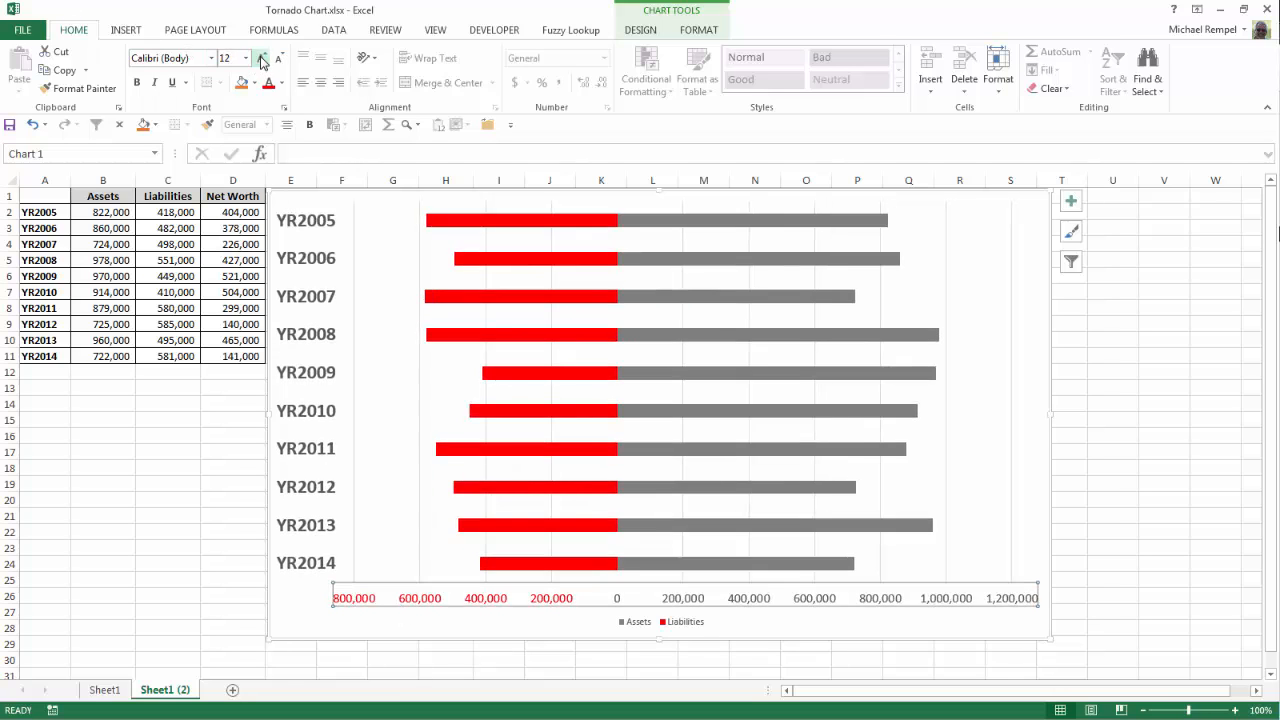
pyautogui.click(261, 59)
pyautogui.click(261, 59)
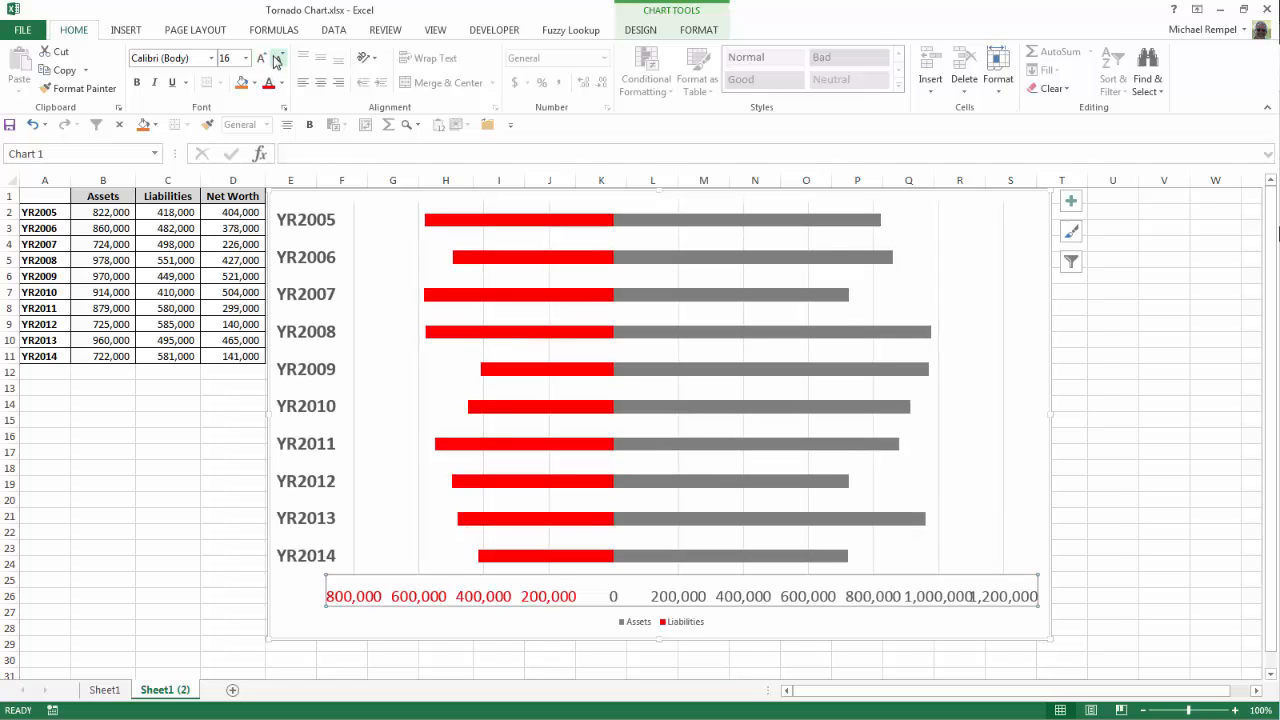
pyautogui.click(278, 60)
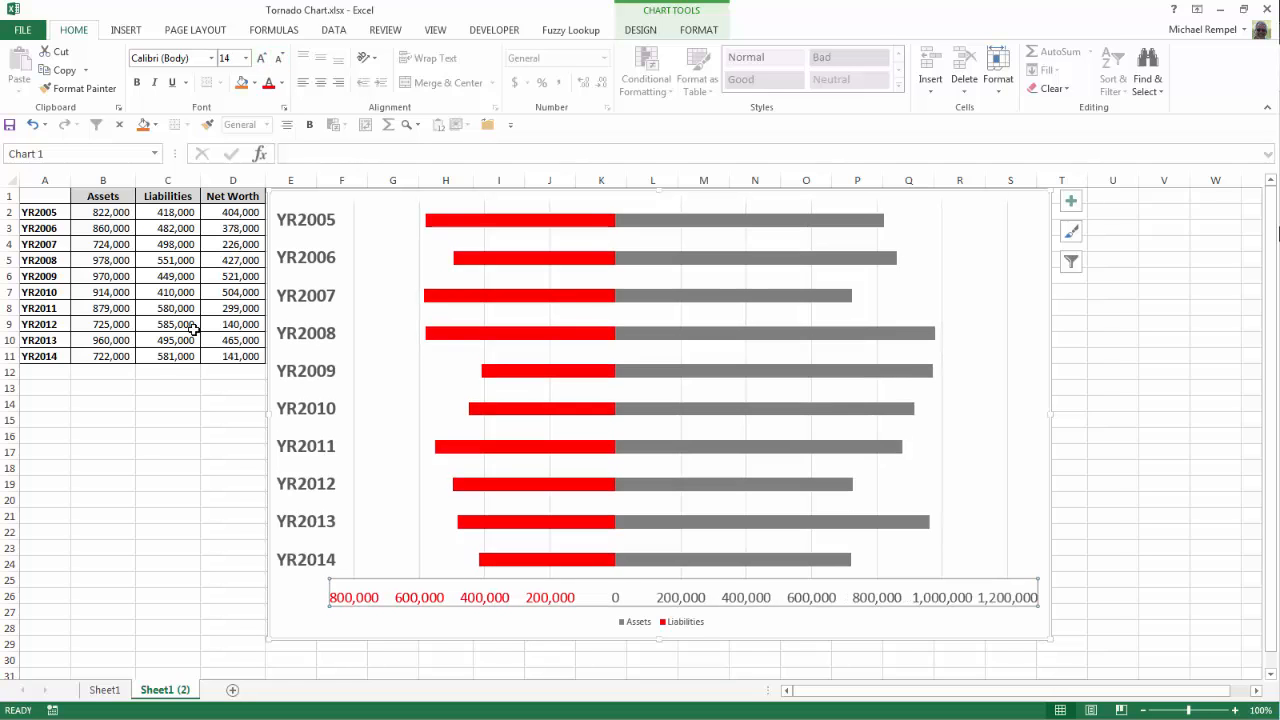
pyautogui.click(143, 447)
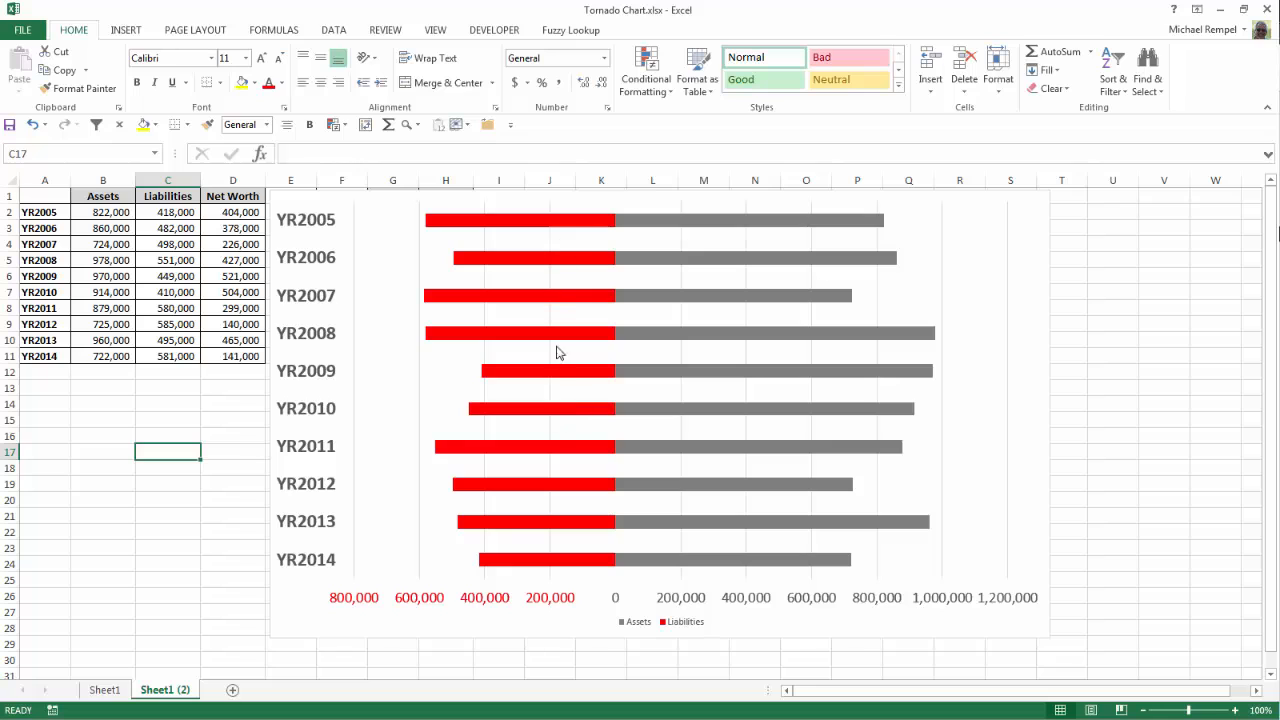
# Step: Compare the chart with the finished example on Sheet1
pyautogui.click(104, 690)
pyautogui.click(168, 690)
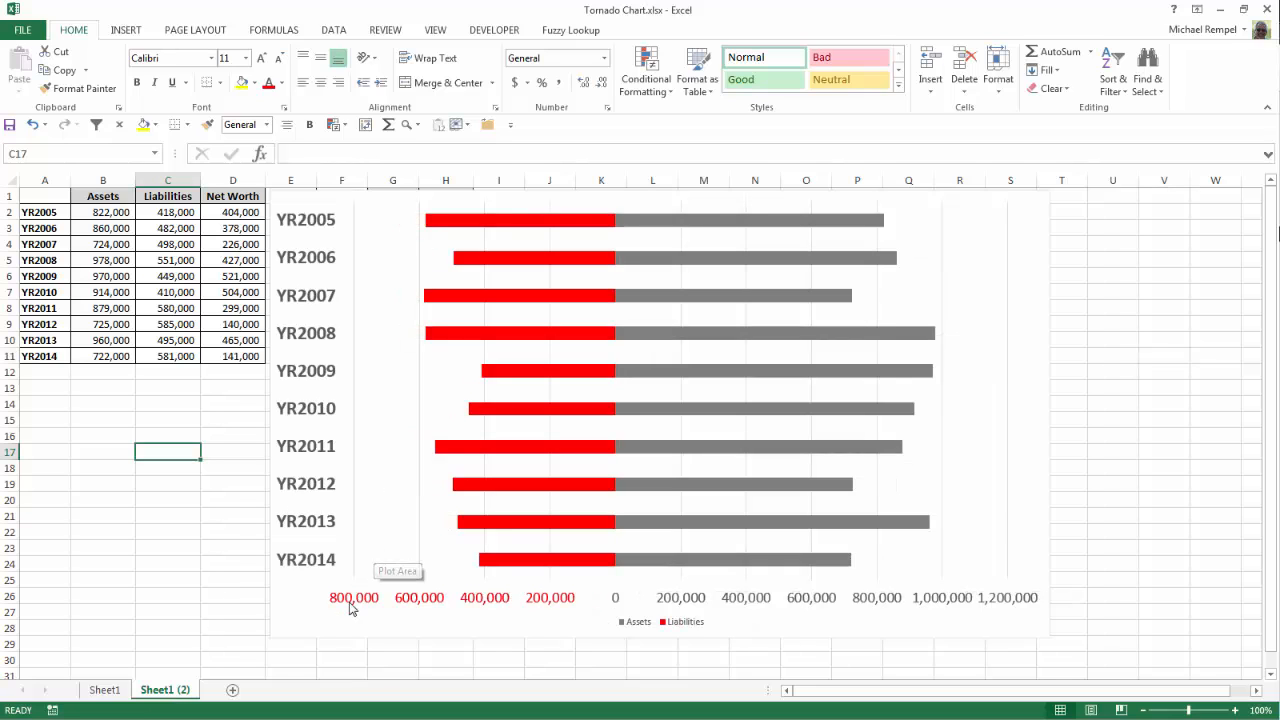
pyautogui.click(104, 690)
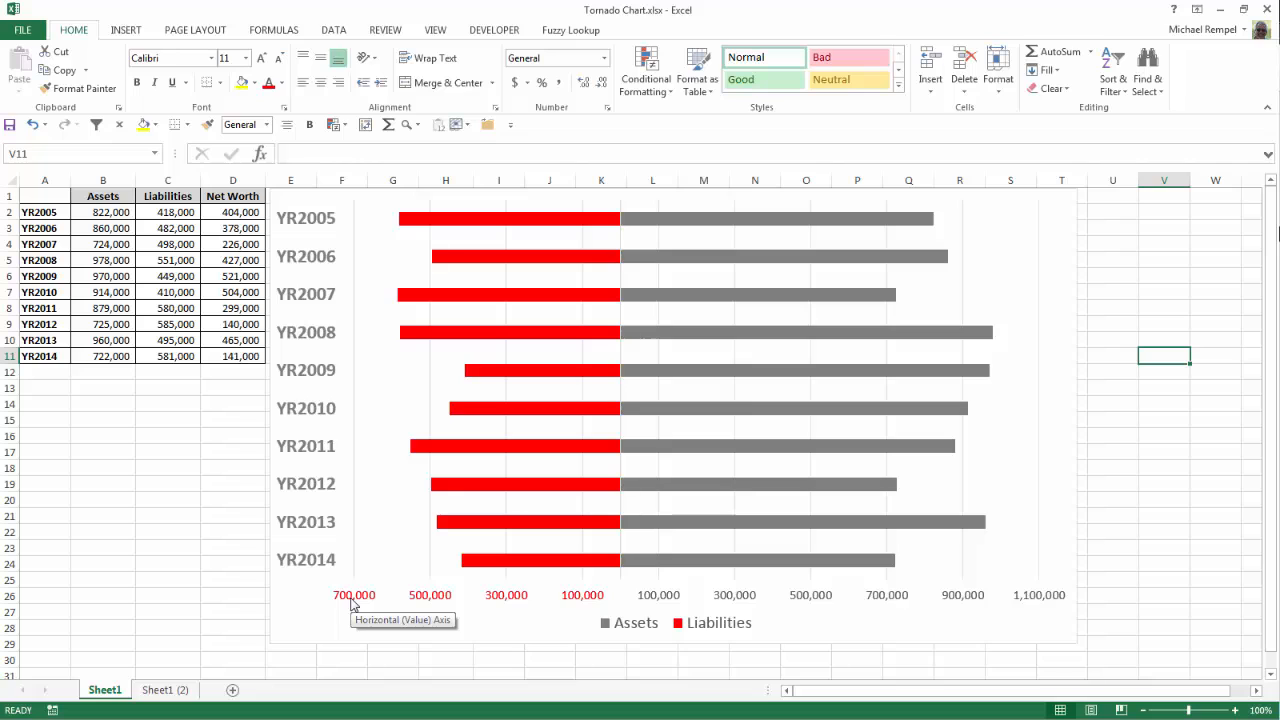
pyautogui.click(162, 690)
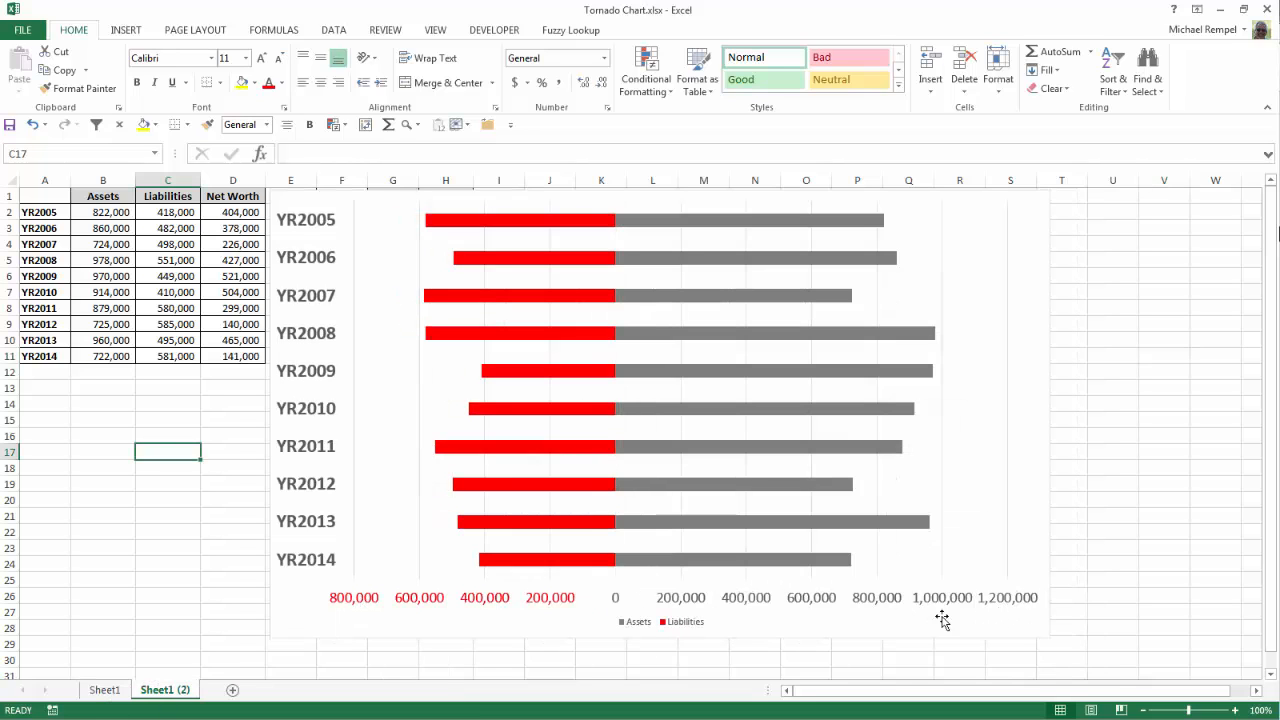
# Step: Set the horizontal axis bounds to a minimum of -700000 and a maximum of 1.1E6
pyautogui.click(528, 600)
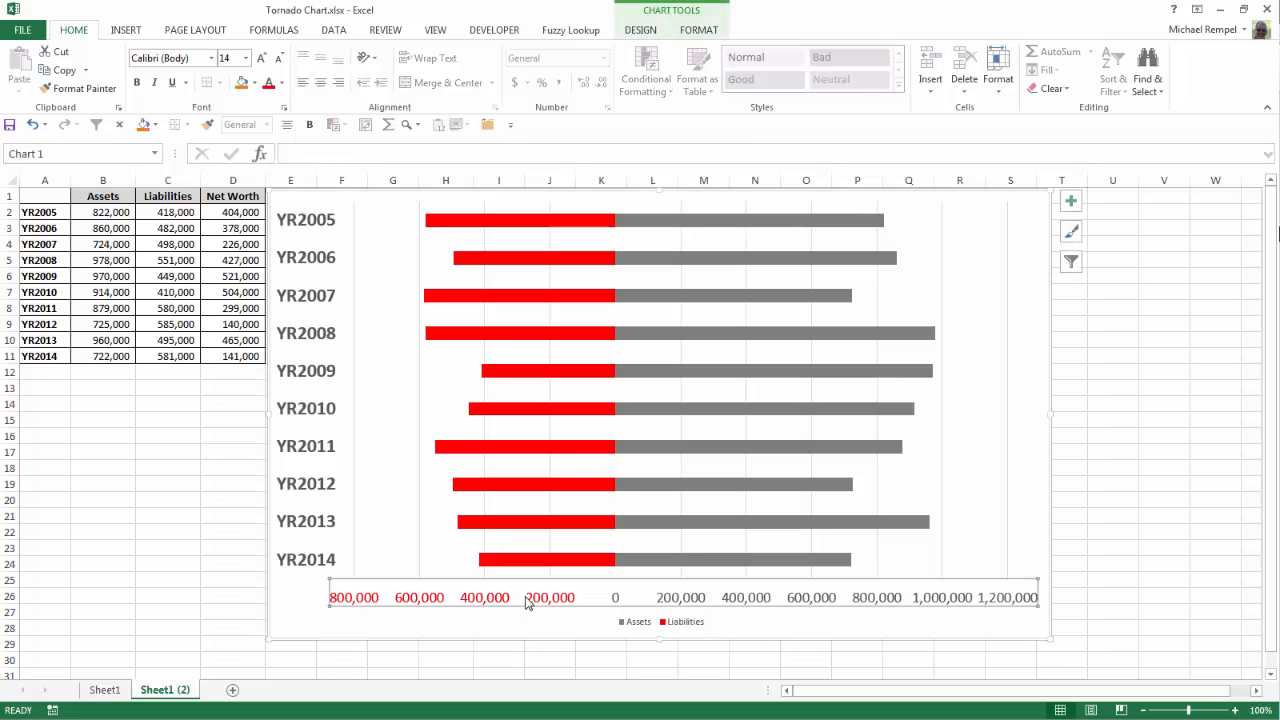
pyautogui.rightClick(528, 600)
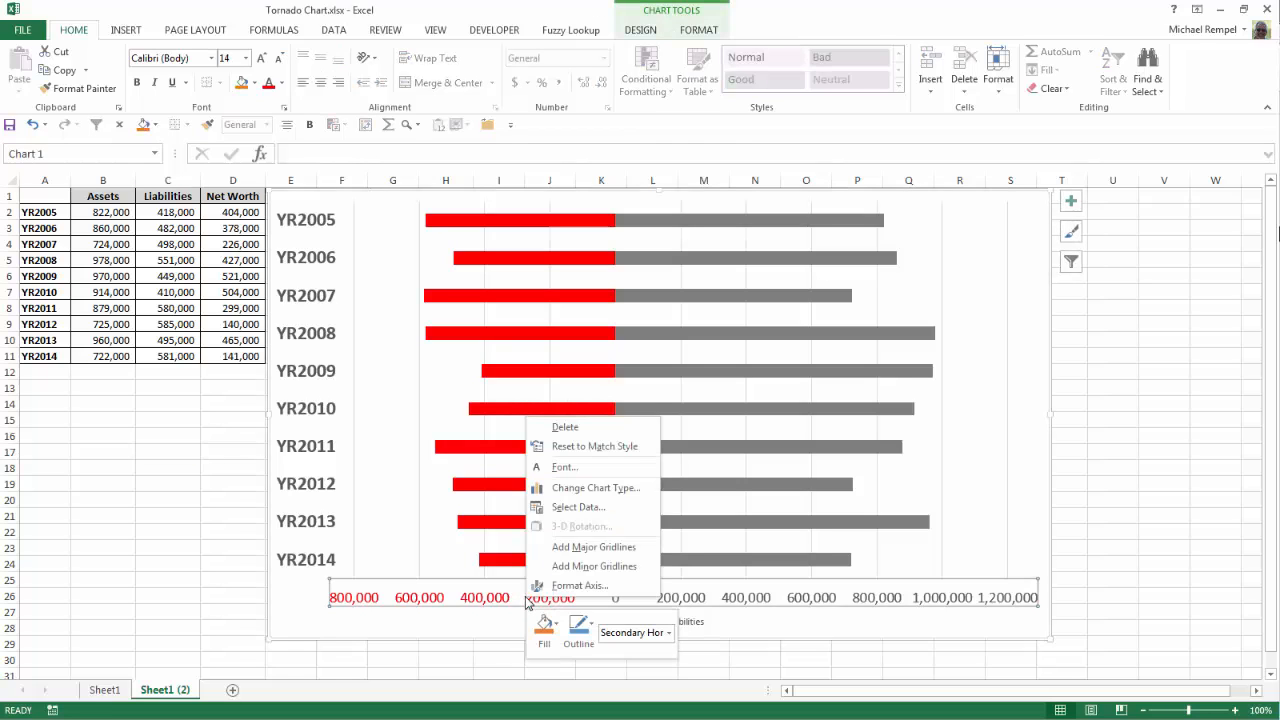
pyautogui.click(581, 586)
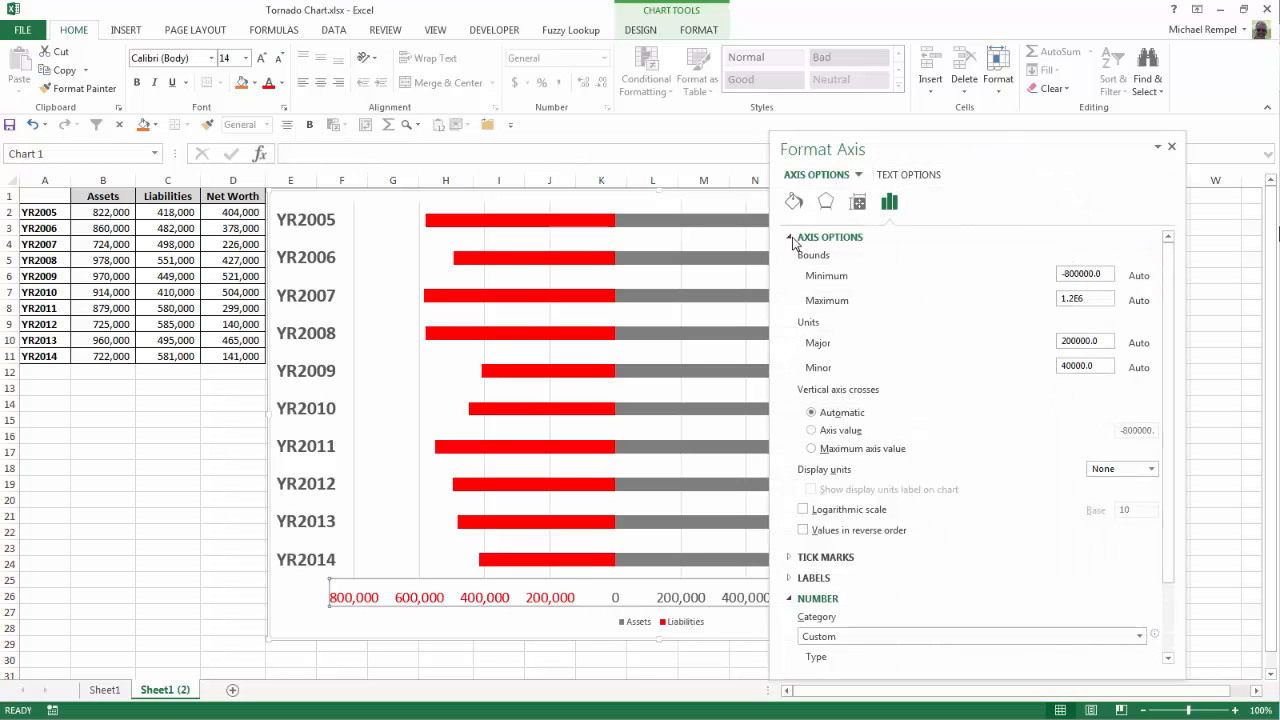
pyautogui.click(1071, 275)
pyautogui.click(1074, 299)
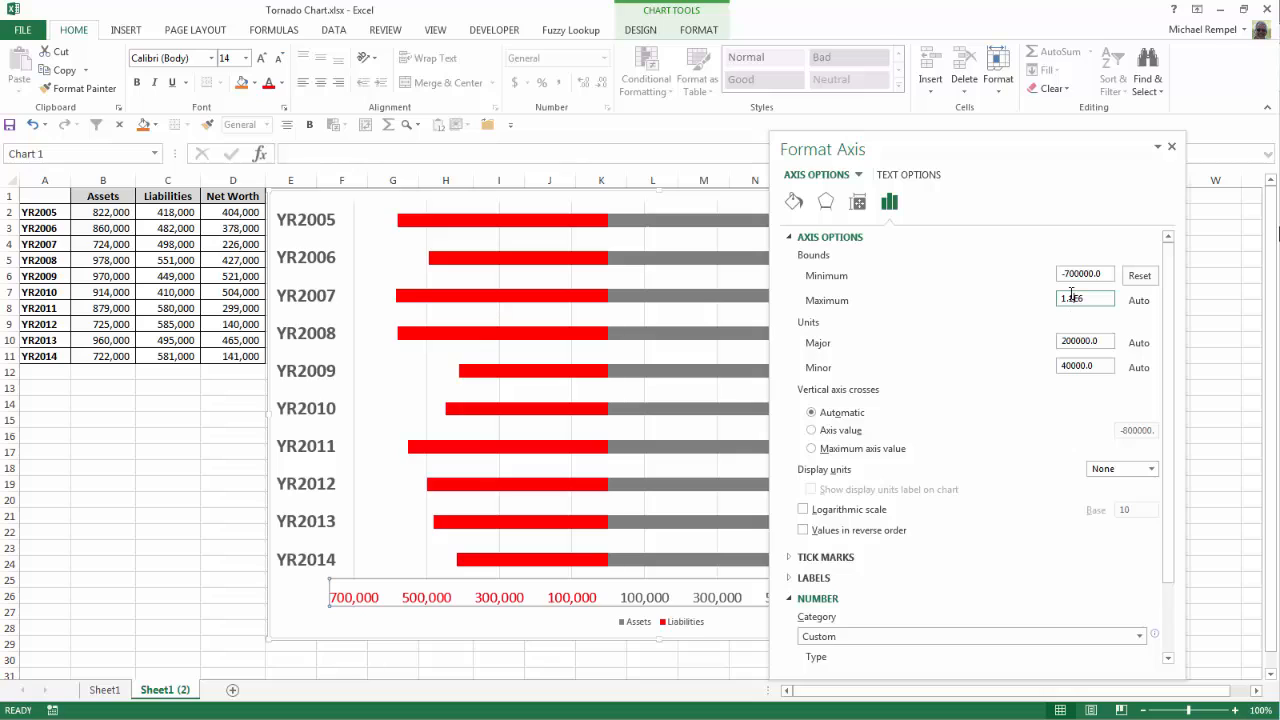
pyautogui.click(1171, 148)
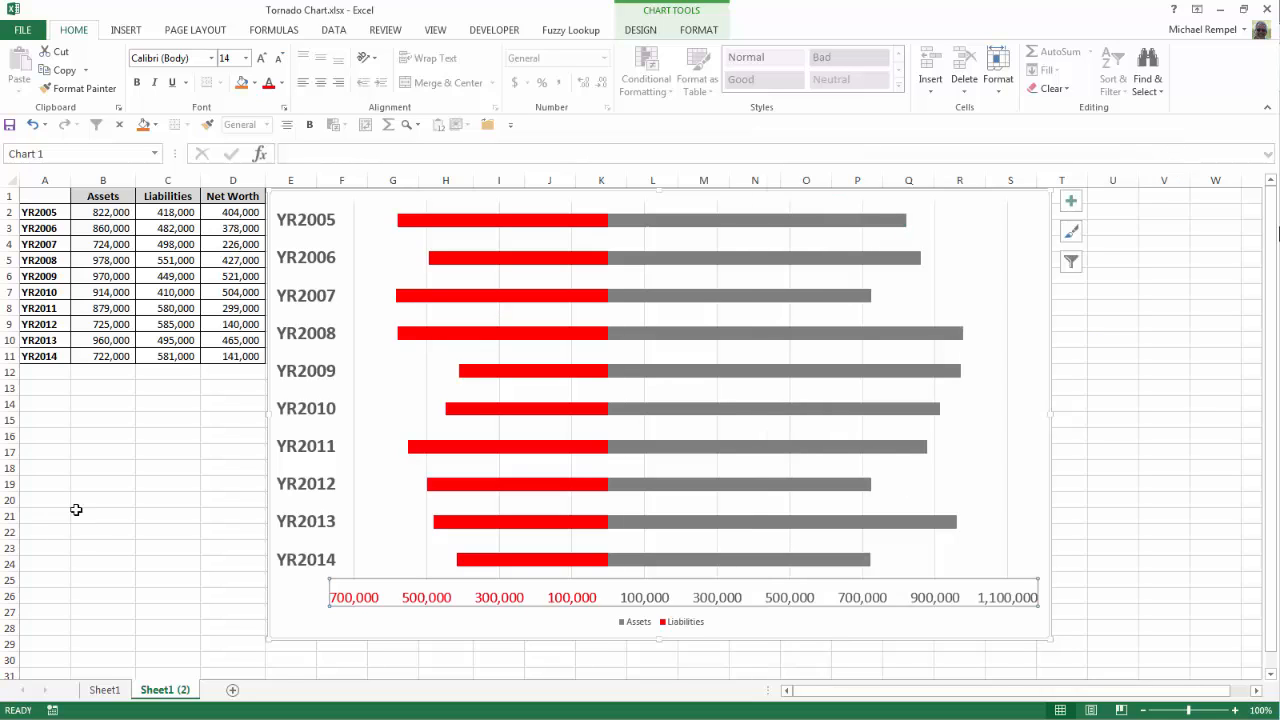
# Step: Check the adjusted chart against the finished example on Sheet1
pyautogui.click(78, 502)
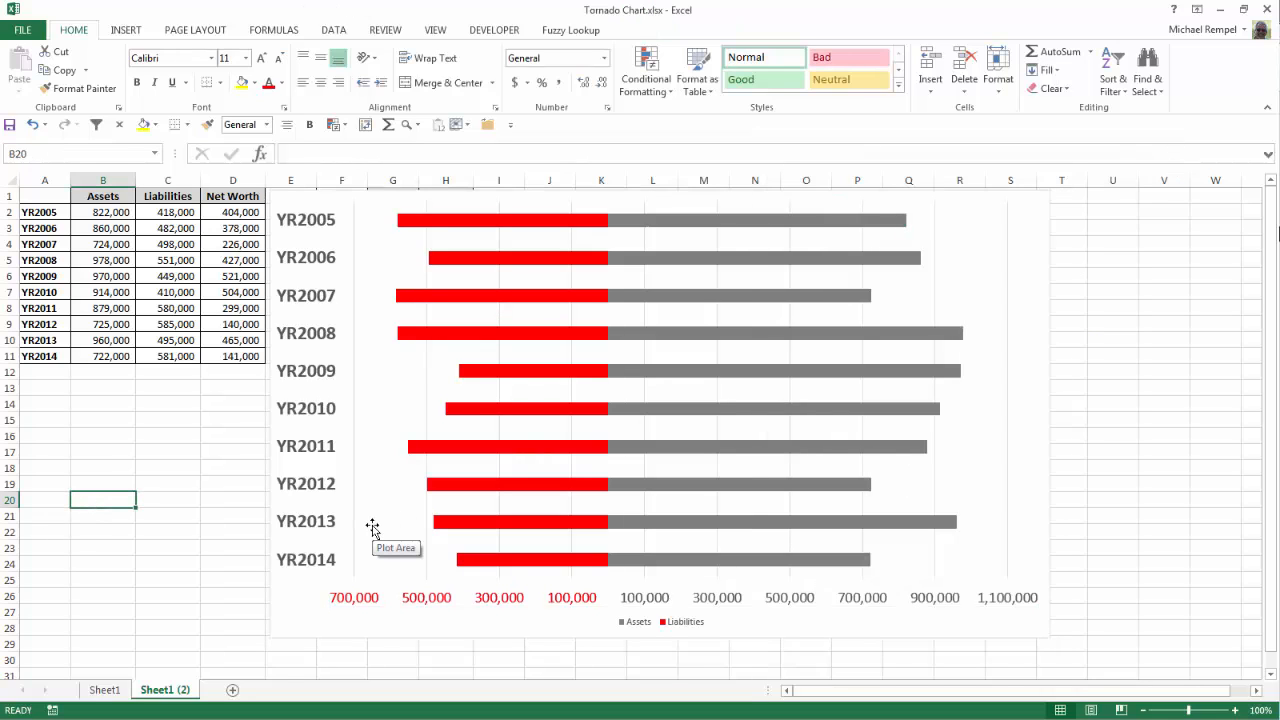
pyautogui.click(105, 690)
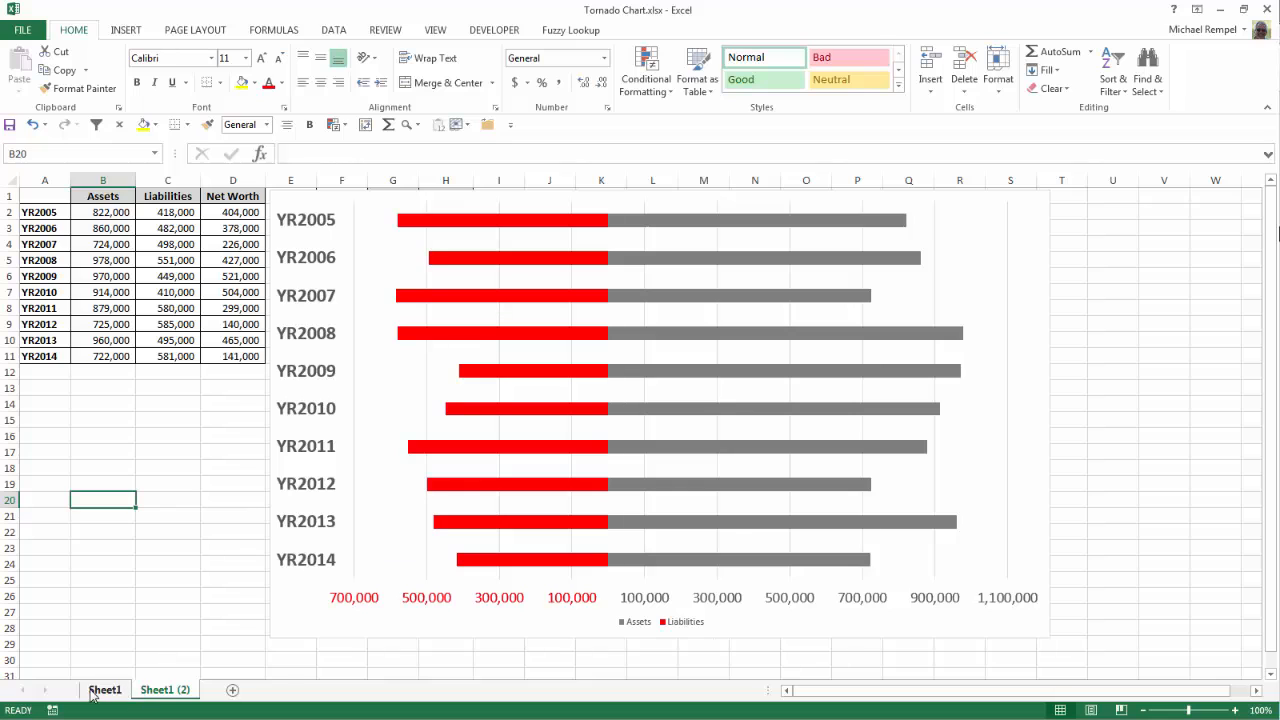
pyautogui.click(150, 690)
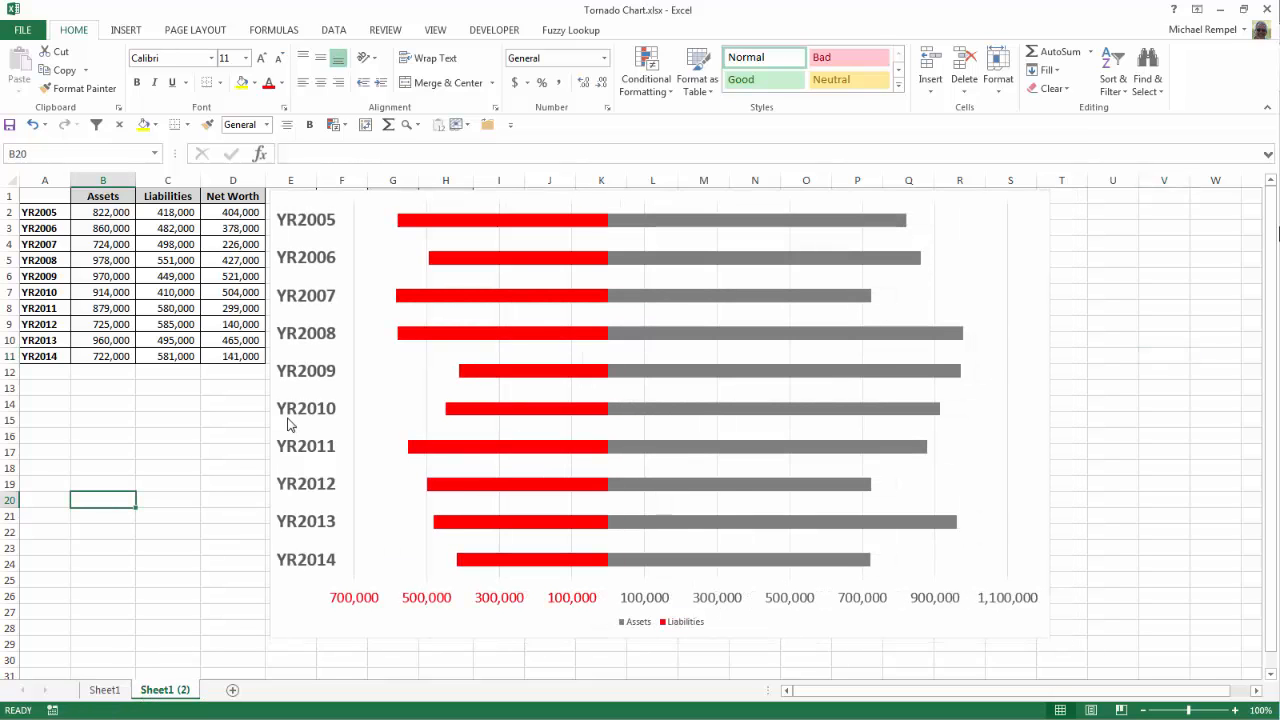